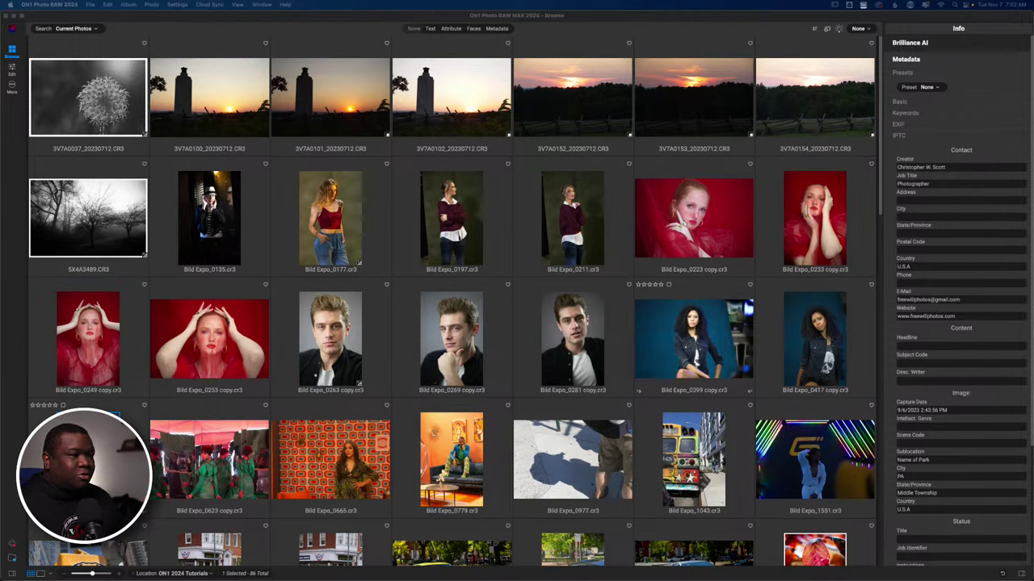
- Open the Keyboard Shortcuts list from the Edit menu, reposition it, and scroll through the commands
{"action": "left_click", "coordinate": [246, 158]}
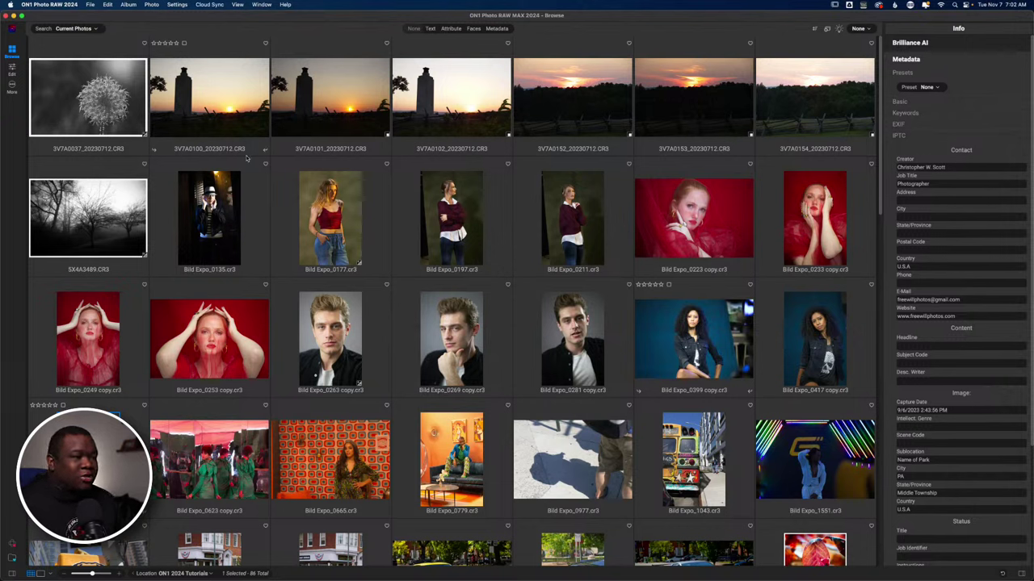
{"action": "left_click", "coordinate": [108, 5]}
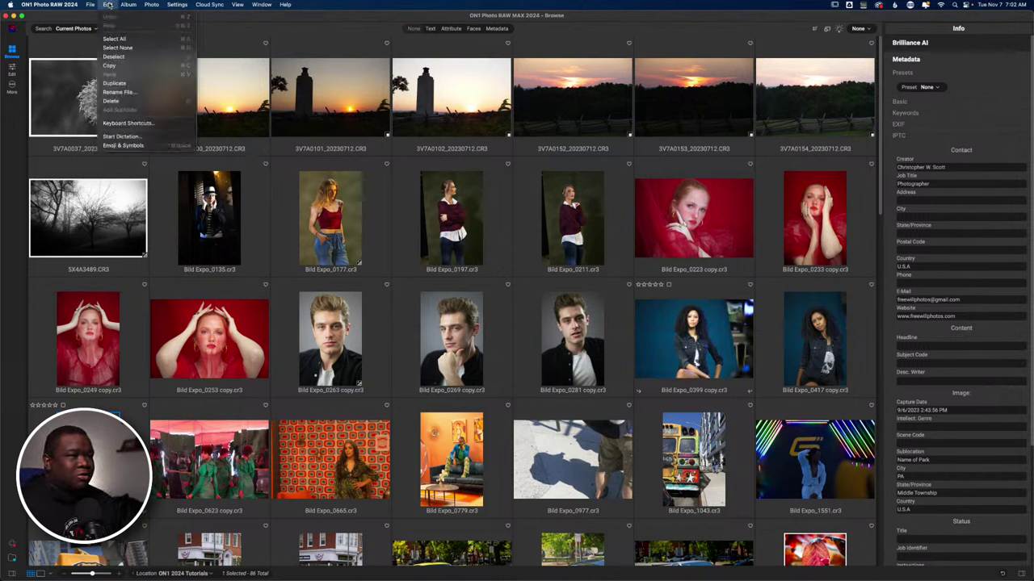
{"action": "left_click", "coordinate": [160, 125]}
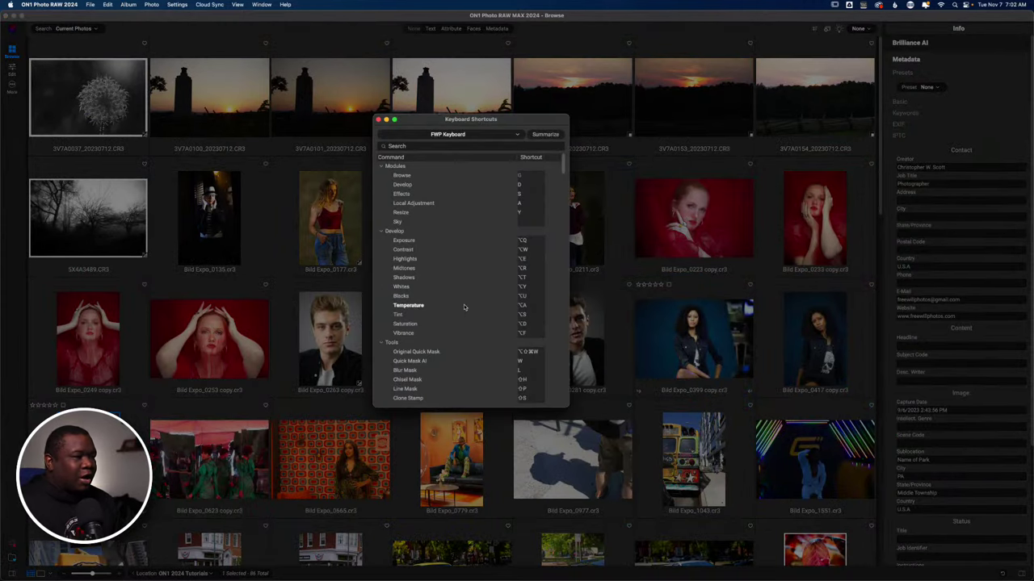
{"action": "scroll", "coordinate": [465, 307], "scroll_direction": "down", "scroll_amount": 15}
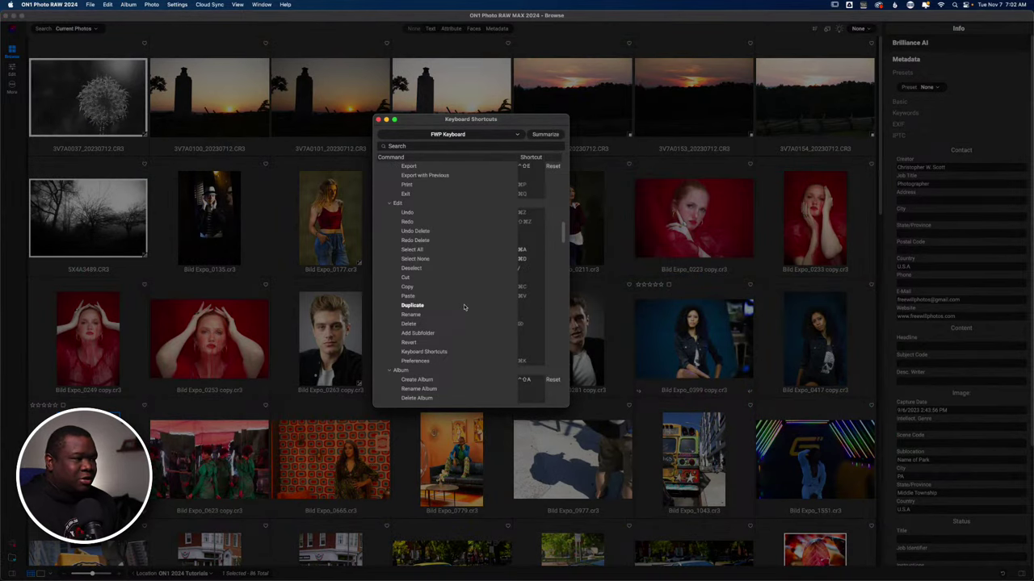
{"action": "scroll", "coordinate": [464, 307], "scroll_direction": "down", "scroll_amount": 10}
{"action": "scroll", "coordinate": [464, 307], "scroll_direction": "down", "scroll_amount": 10}
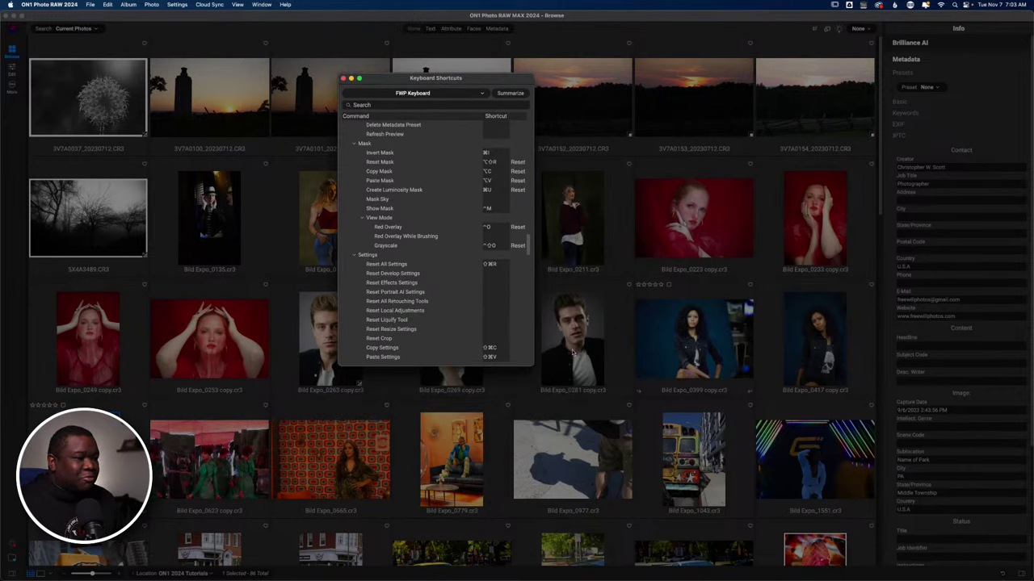
{"action": "left_click_drag", "start_coordinate": [533, 365], "coordinate": [539, 367]}
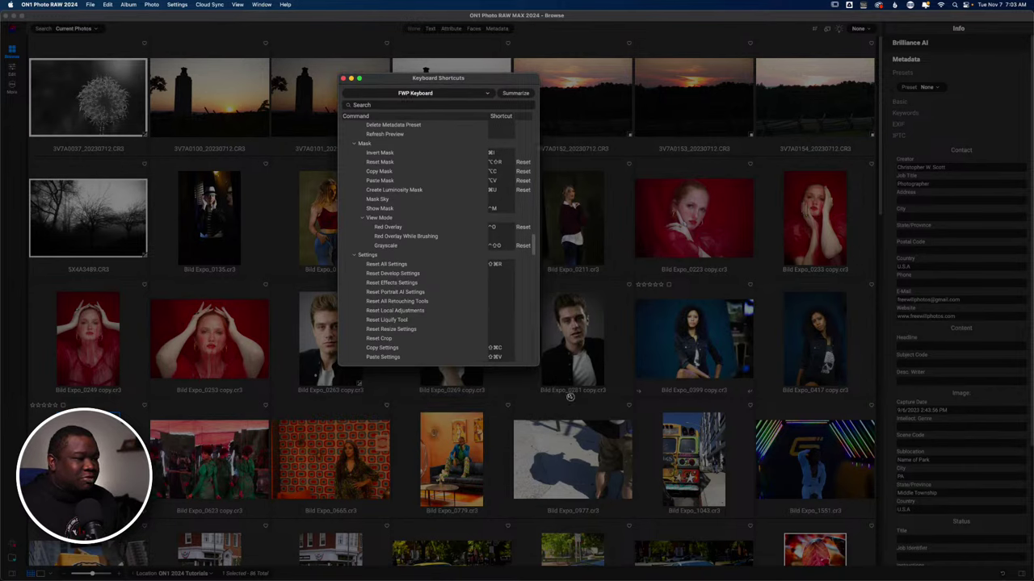
{"action": "left_click_drag", "start_coordinate": [500, 81], "coordinate": [533, 125]}
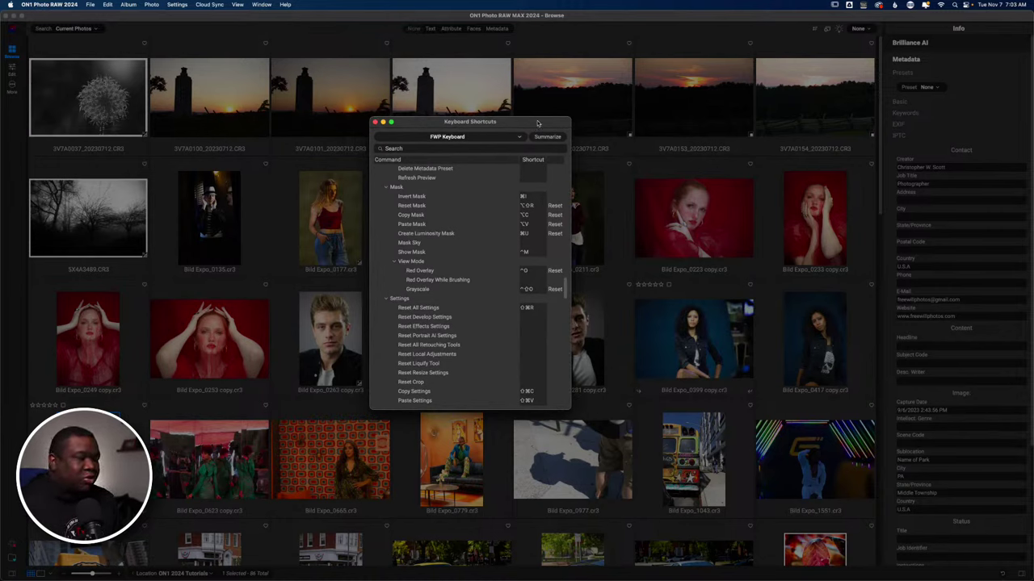
{"action": "scroll", "coordinate": [507, 276], "scroll_direction": "up", "scroll_amount": 5}
{"action": "scroll", "coordinate": [506, 275], "scroll_direction": "up", "scroll_amount": 10}
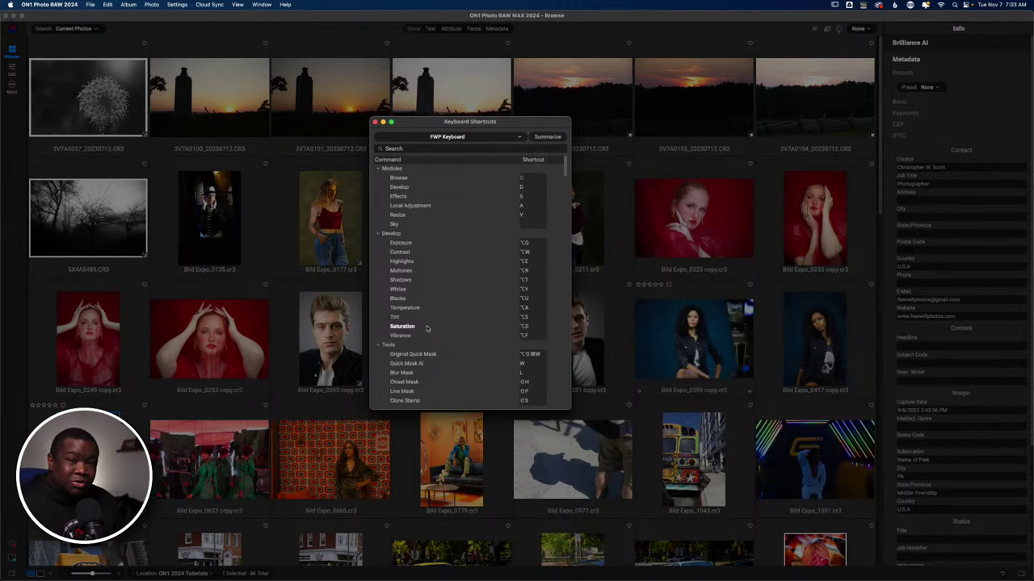
- Close the shortcuts list and open Bild Expo_0253 copy.cr3 in the Edit module
{"action": "left_click", "coordinate": [375, 121]}
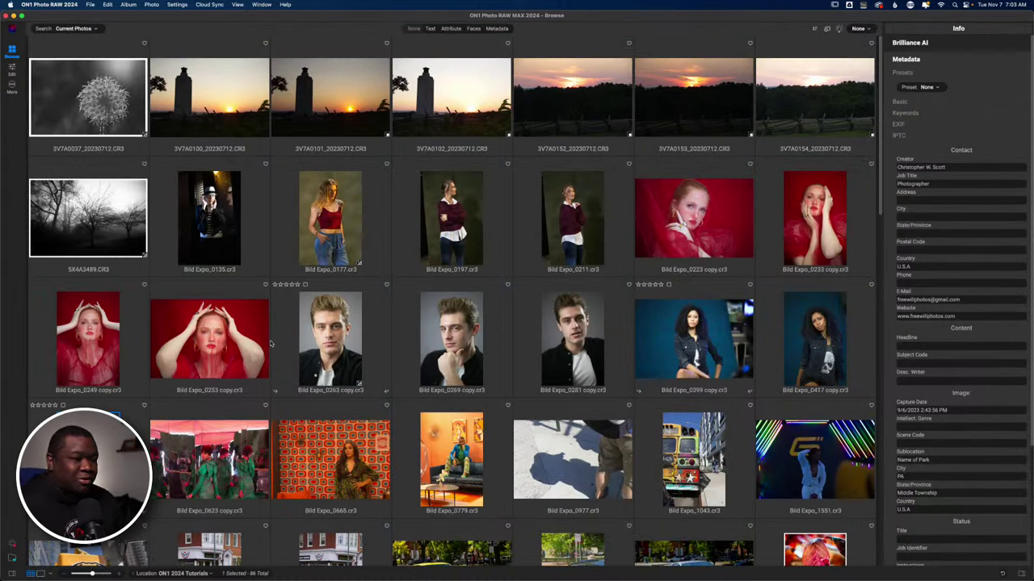
{"action": "left_click", "coordinate": [202, 341]}
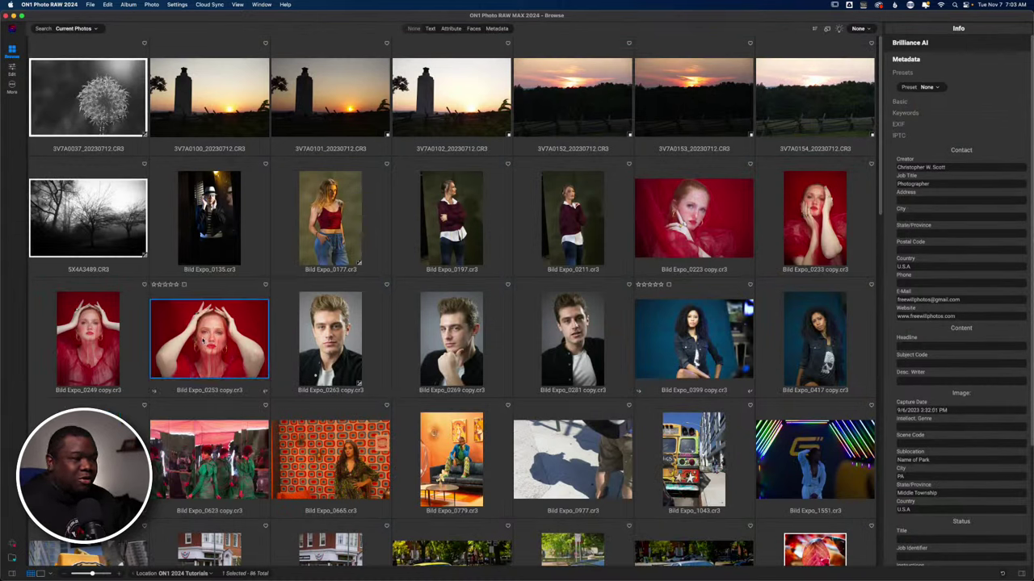
{"action": "double_click", "coordinate": [202, 342]}
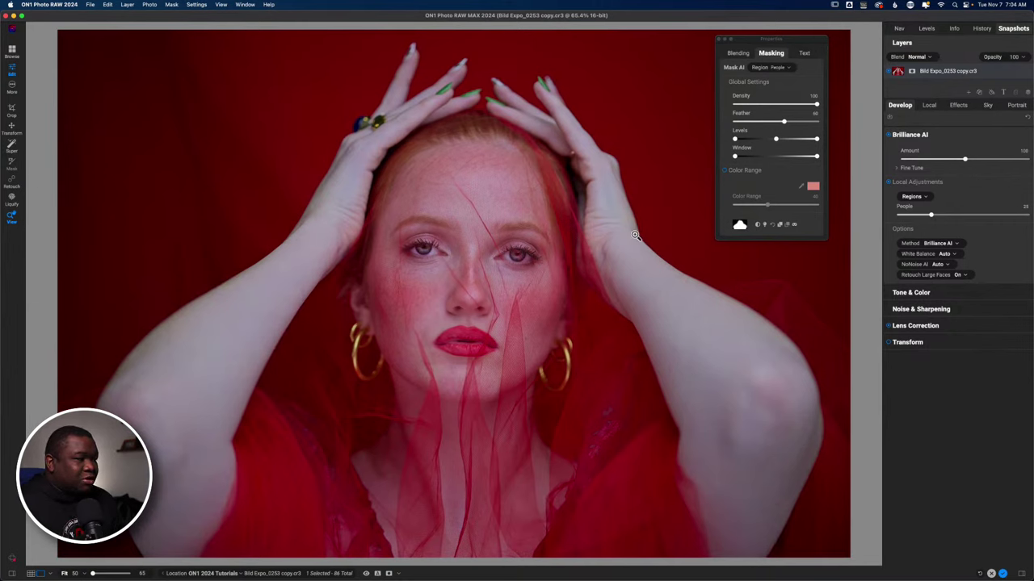
- Under Brilliance AI Fine Tune, lower Color Amount to 26 and the overall Amount to 68
{"action": "left_click", "coordinate": [898, 168]}
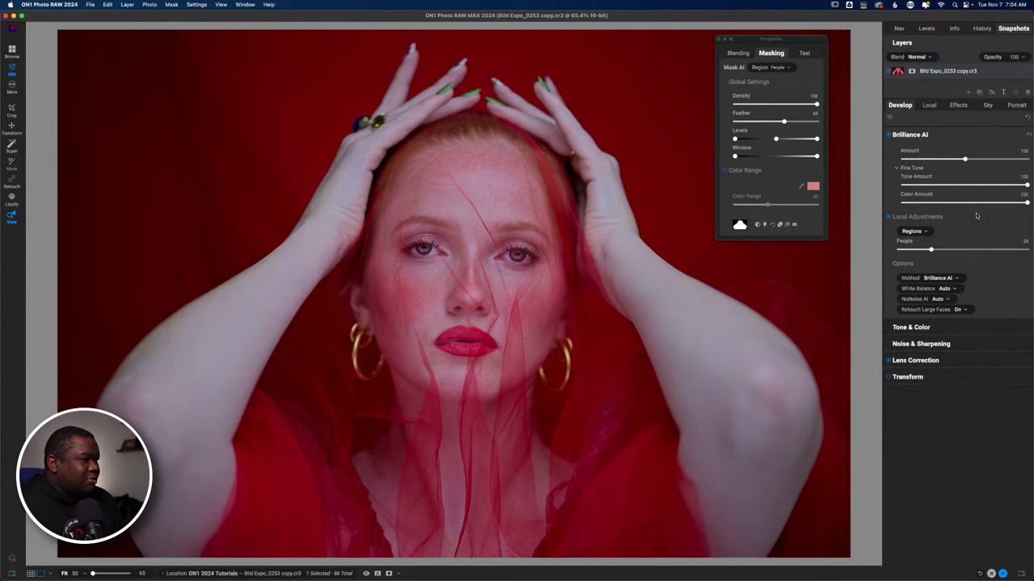
{"action": "left_click_drag", "start_coordinate": [1026, 203], "coordinate": [934, 203]}
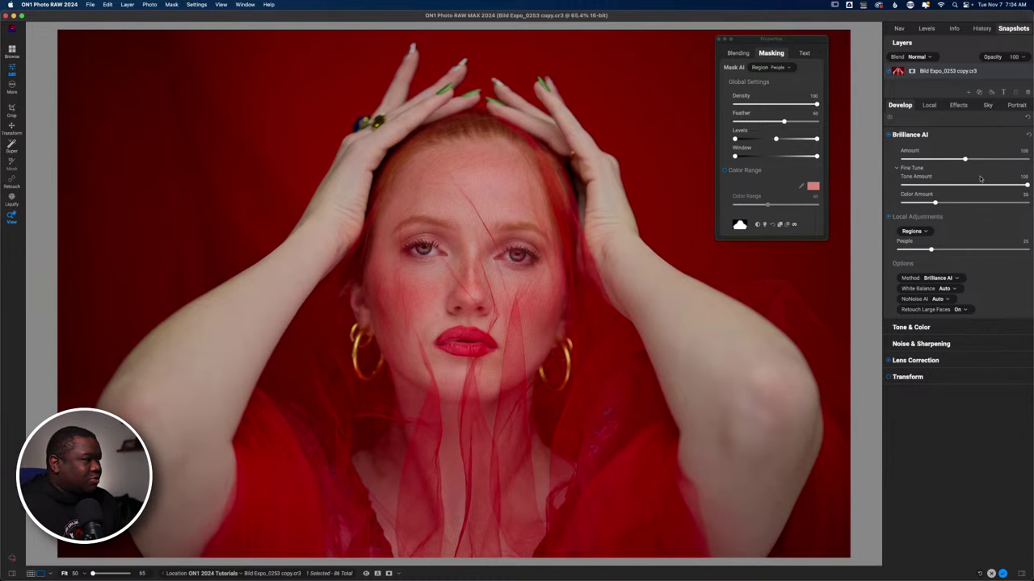
{"action": "left_click_drag", "start_coordinate": [967, 161], "coordinate": [944, 160]}
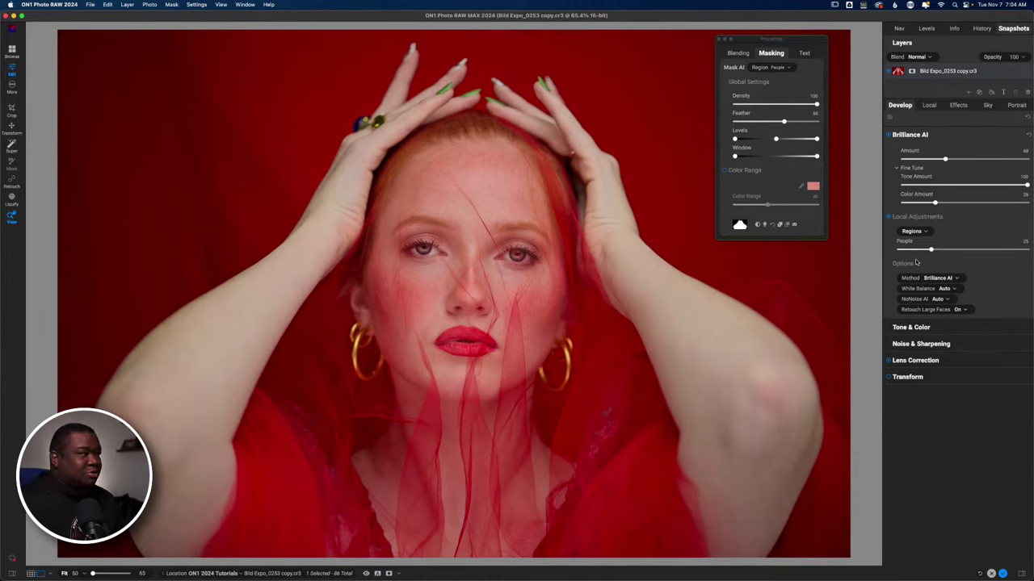
- Collapse the Brilliance AI - People adjustment and add a new local adjustment layer
{"action": "left_click", "coordinate": [930, 106]}
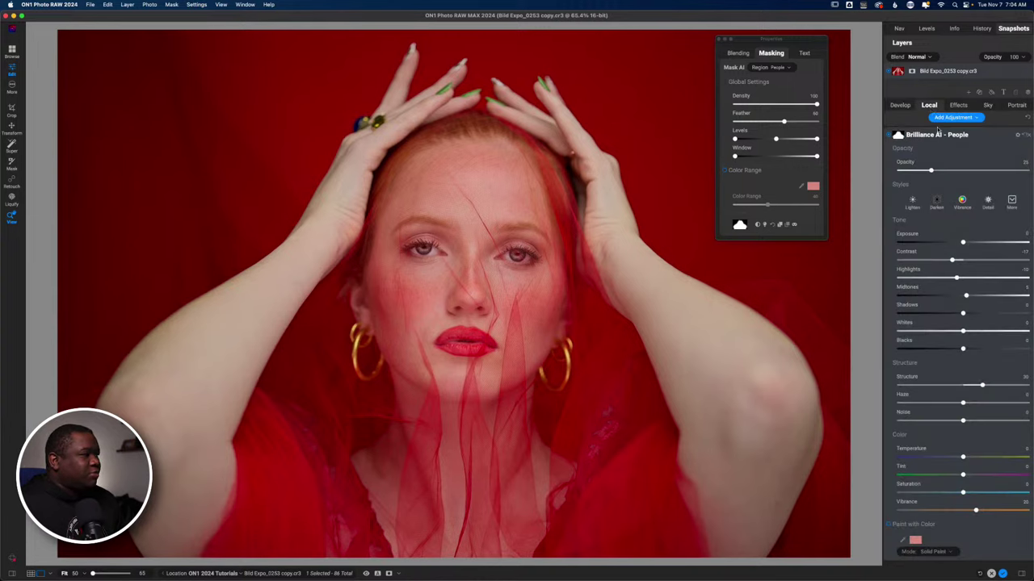
{"action": "left_click", "coordinate": [932, 135]}
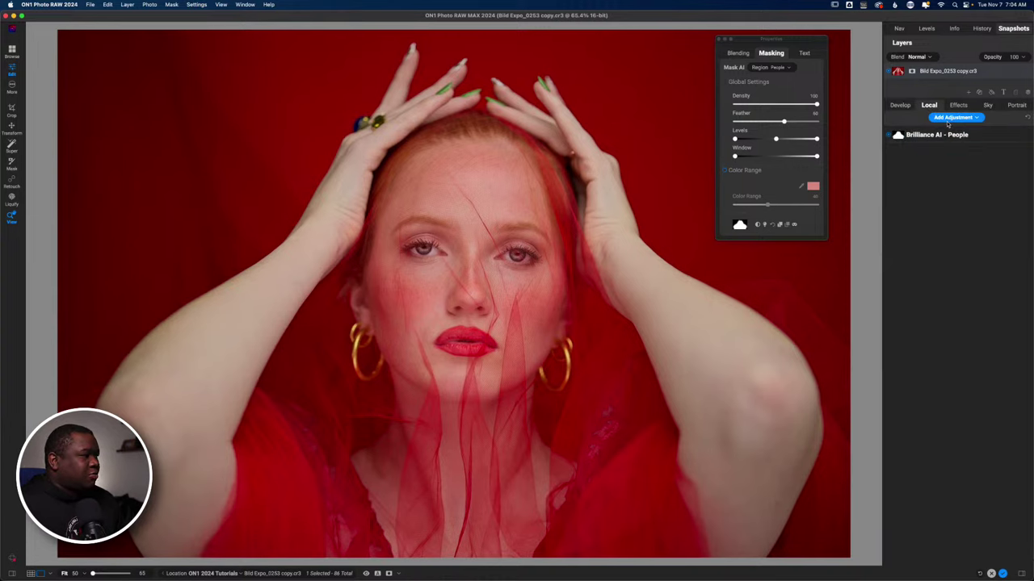
{"action": "key", "text": "super+l"}
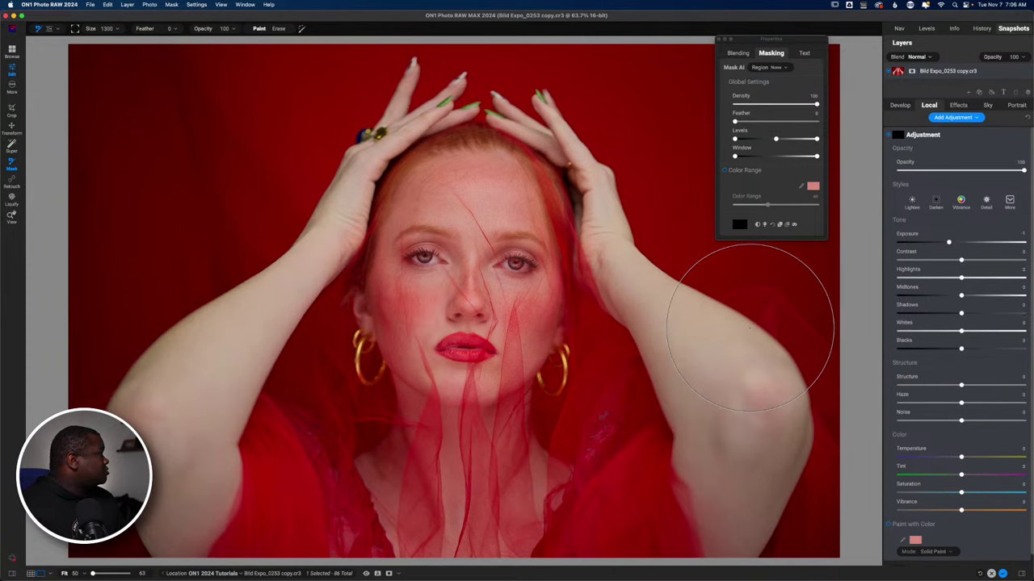
- Resize the mask brush with [ and ] to 900, then close the floating masking panel
{"action": "left_click", "coordinate": [863, 5]}
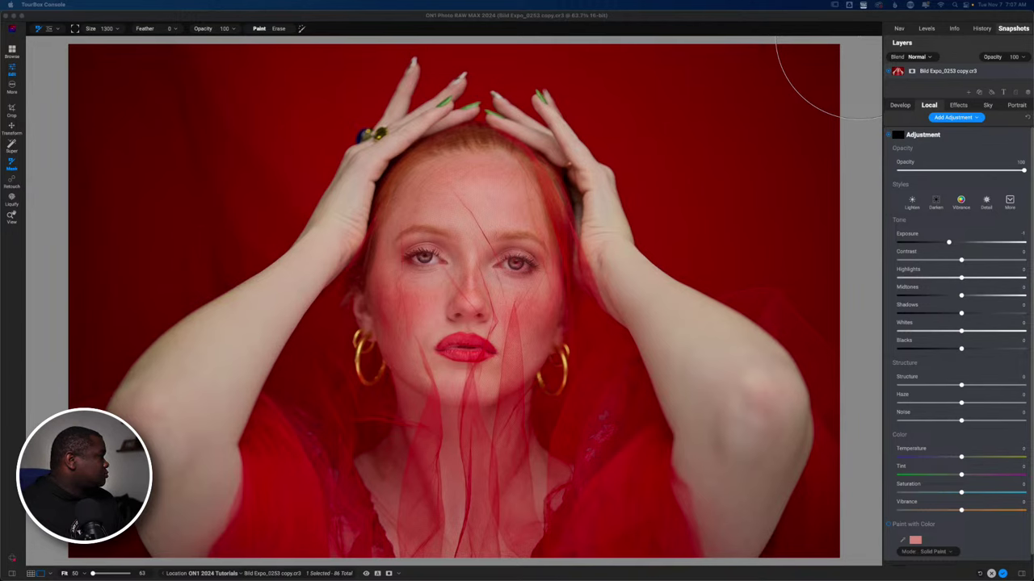
{"action": "left_click", "coordinate": [732, 28]}
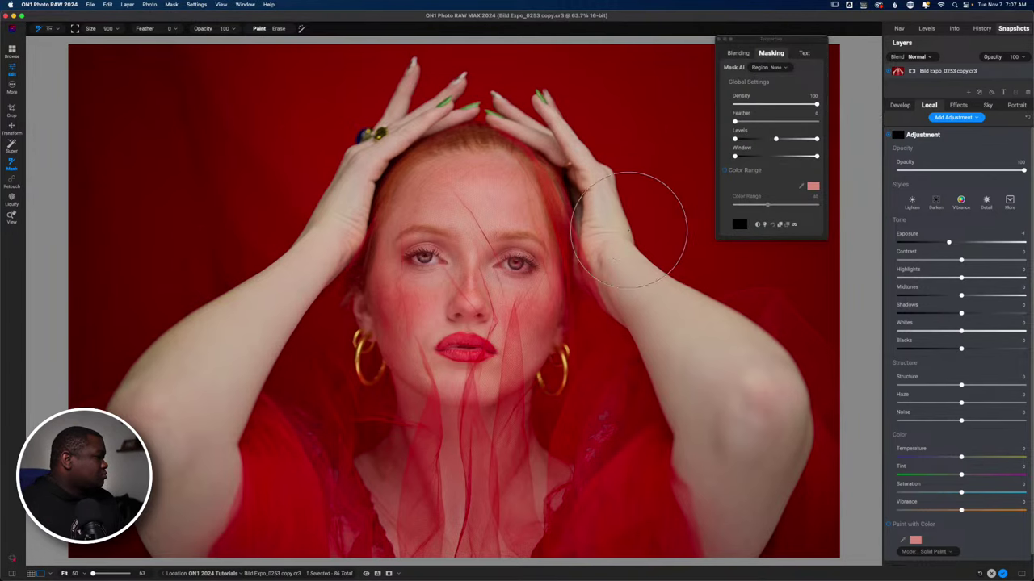
{"action": "key", "text": "bracketright"}
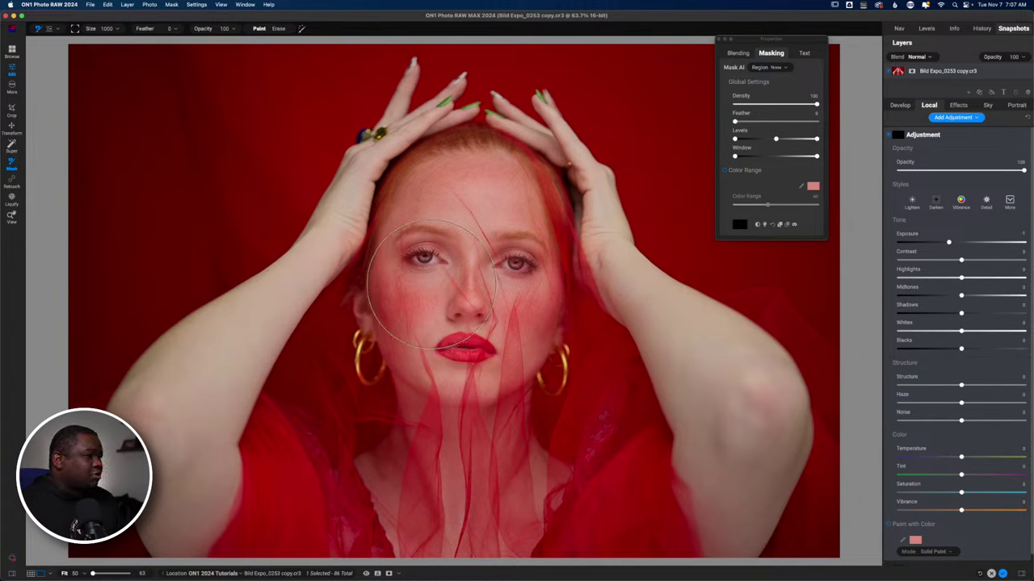
{"action": "left_click", "coordinate": [861, 10]}
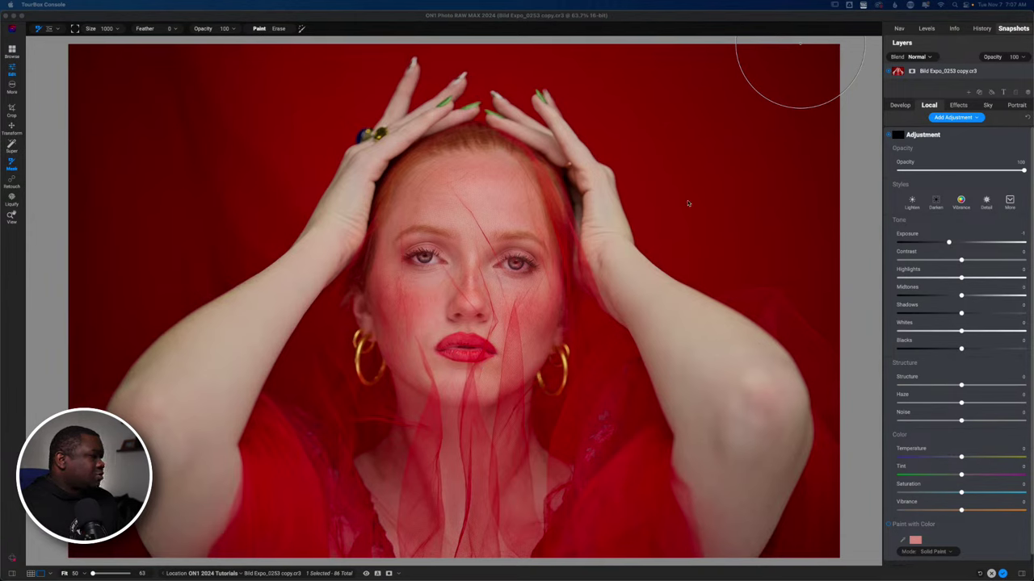
{"action": "left_click", "coordinate": [682, 102]}
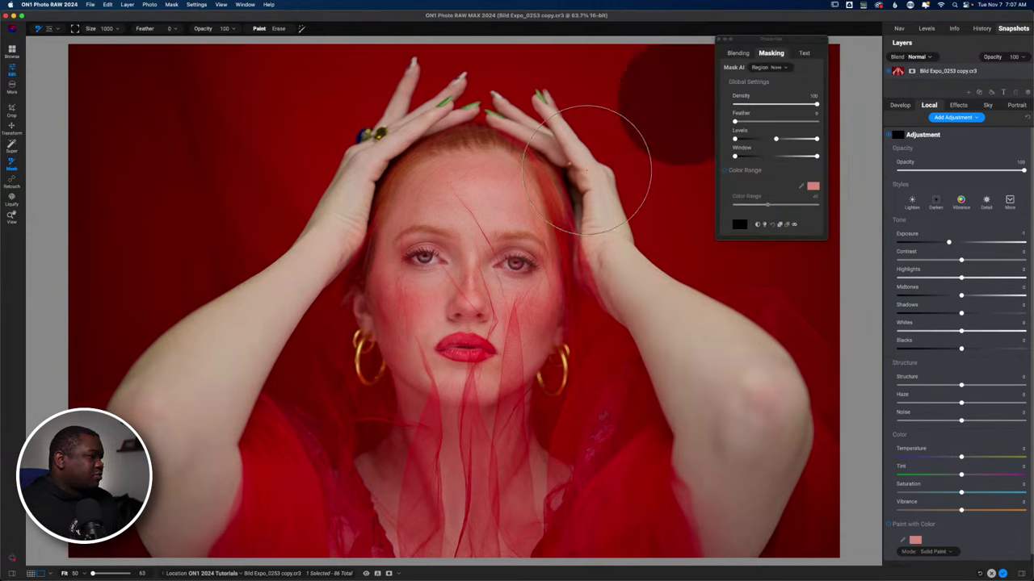
{"action": "key", "text": "bracketleft"}
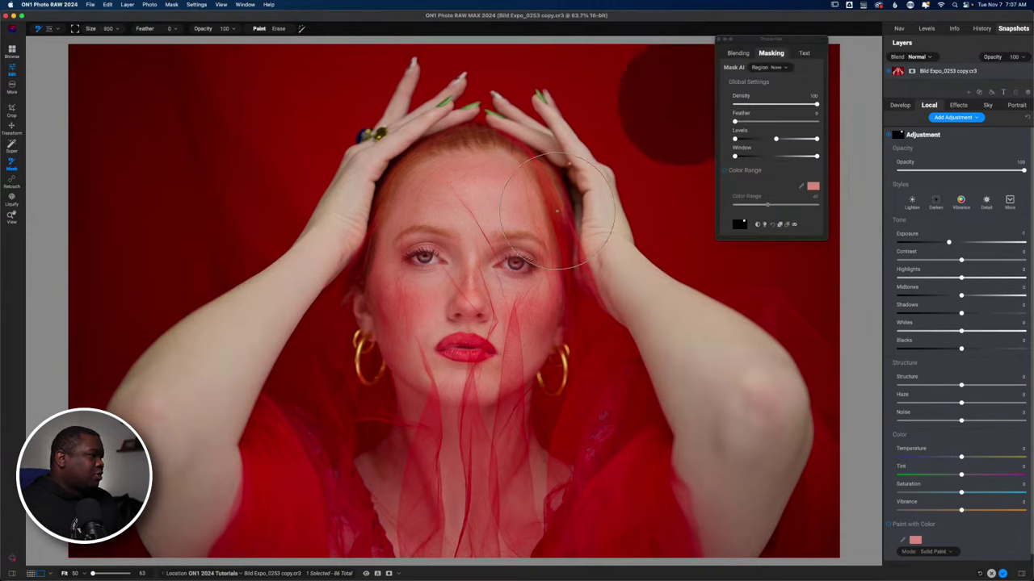
{"action": "key", "text": "bracketright"}
{"action": "key", "text": "bracketright"}
{"action": "key", "text": "bracketright"}
{"action": "key", "text": "bracketright"}
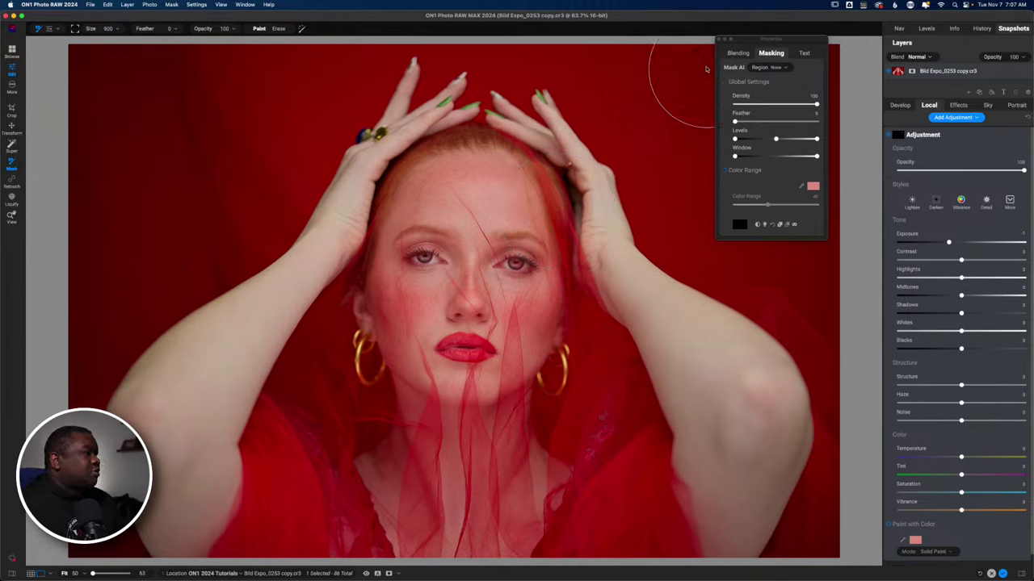
{"action": "left_click", "coordinate": [719, 39]}
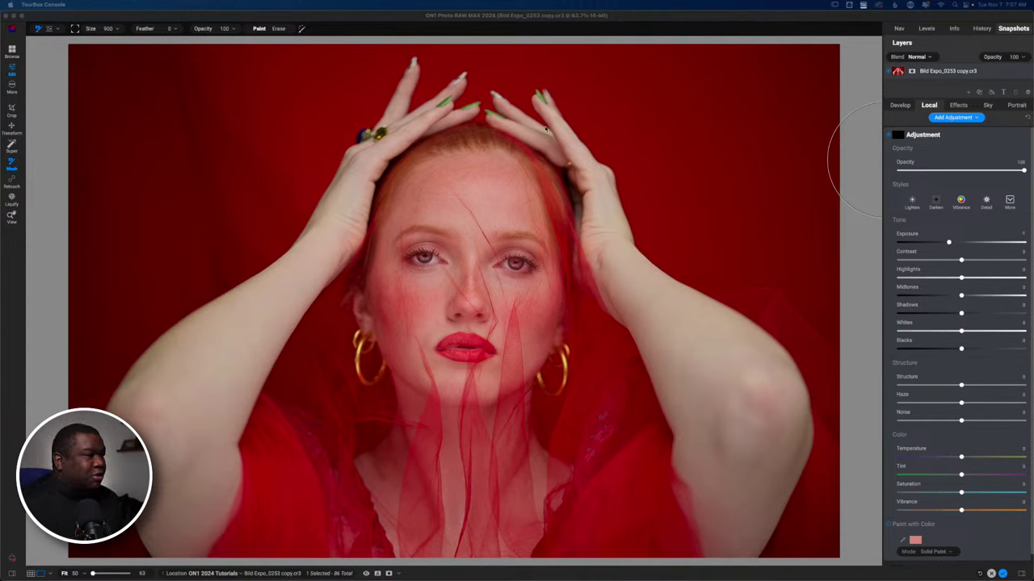
- Enlarge the mask brush to size 1200 with the bracket keys
{"action": "left_click", "coordinate": [622, 81]}
{"action": "key", "text": "bracketleft"}
{"action": "key", "text": "bracketleft"}
{"action": "key", "text": "bracketleft"}
{"action": "key", "text": "bracketleft"}
{"action": "key", "text": "bracketleft"}
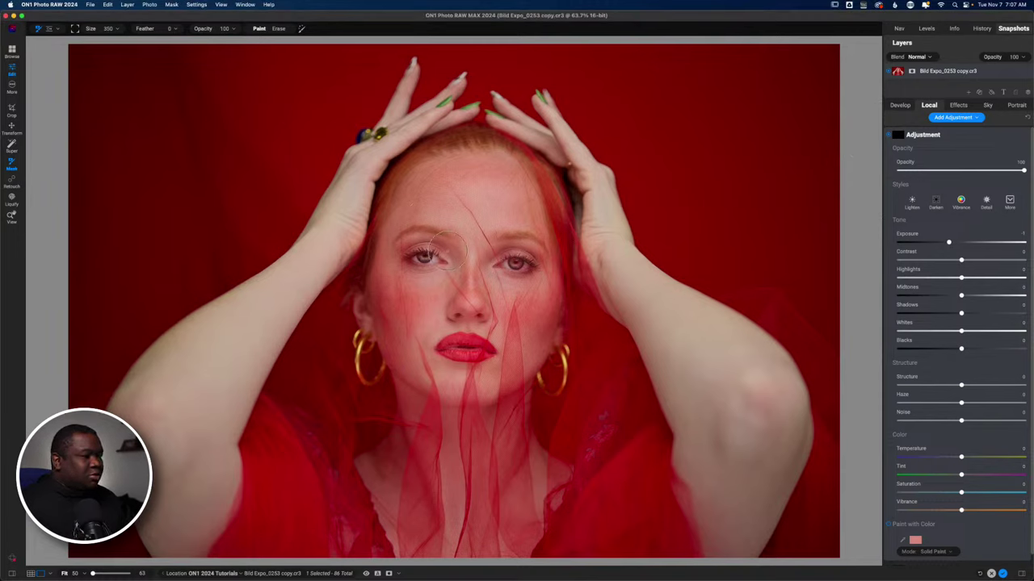
{"action": "key", "text": "bracketright"}
{"action": "key", "text": "bracketright"}
{"action": "key", "text": "bracketright"}
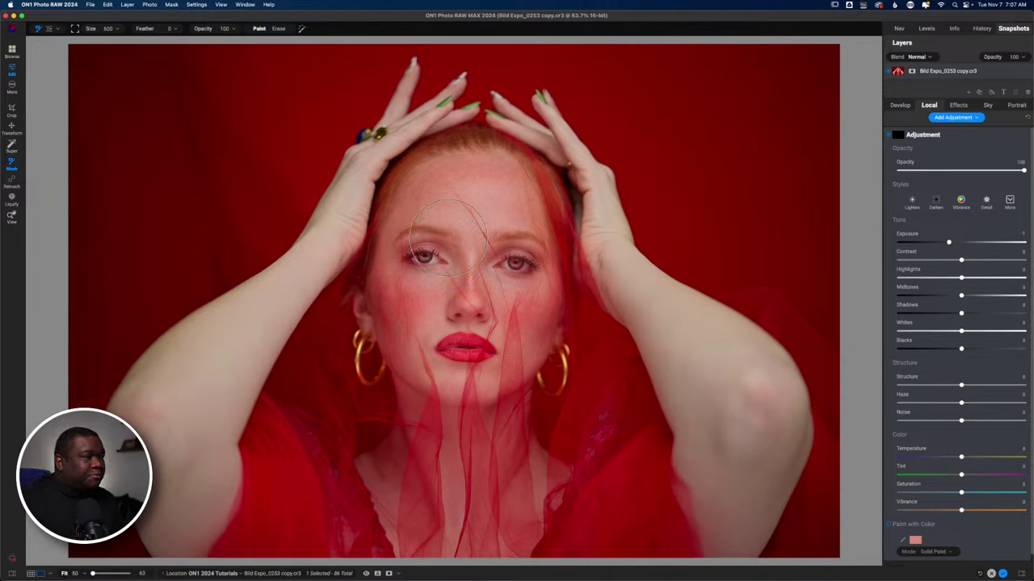
{"action": "key", "text": "bracketright"}
- Paint the mask over her face, hair, head, left hand and cheek
{"action": "left_click", "coordinate": [468, 216]}
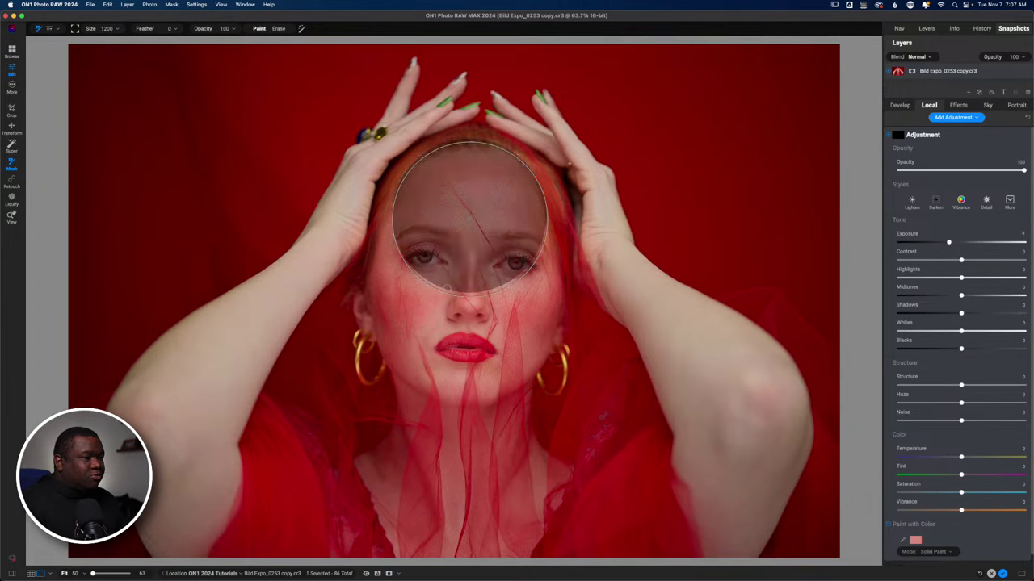
{"action": "left_click", "coordinate": [454, 273]}
{"action": "left_click", "coordinate": [445, 310]}
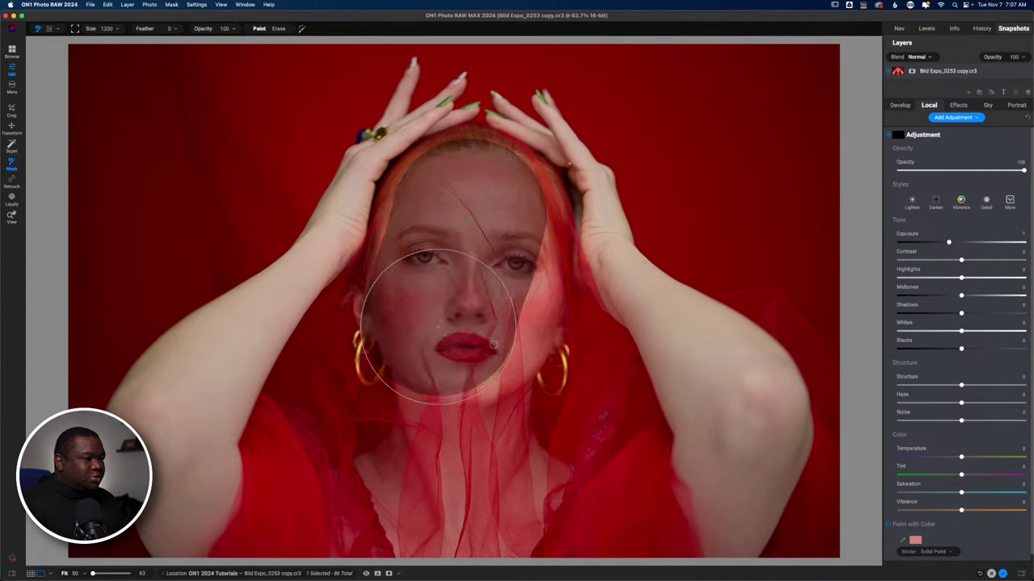
{"action": "left_click", "coordinate": [458, 350]}
{"action": "left_click", "coordinate": [513, 339]}
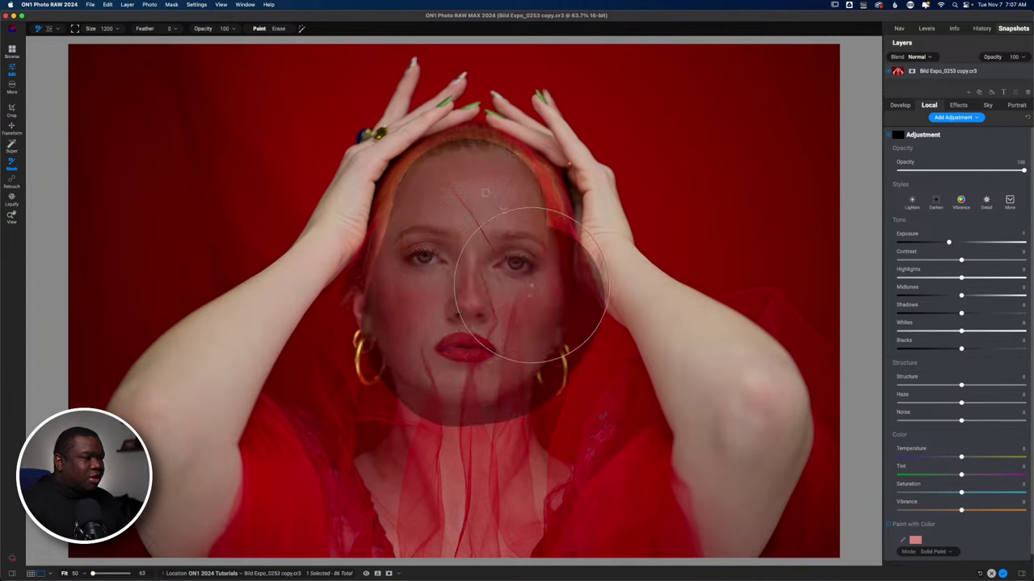
{"action": "left_click", "coordinate": [517, 267]}
{"action": "left_click", "coordinate": [484, 194]}
{"action": "left_click", "coordinate": [393, 182]}
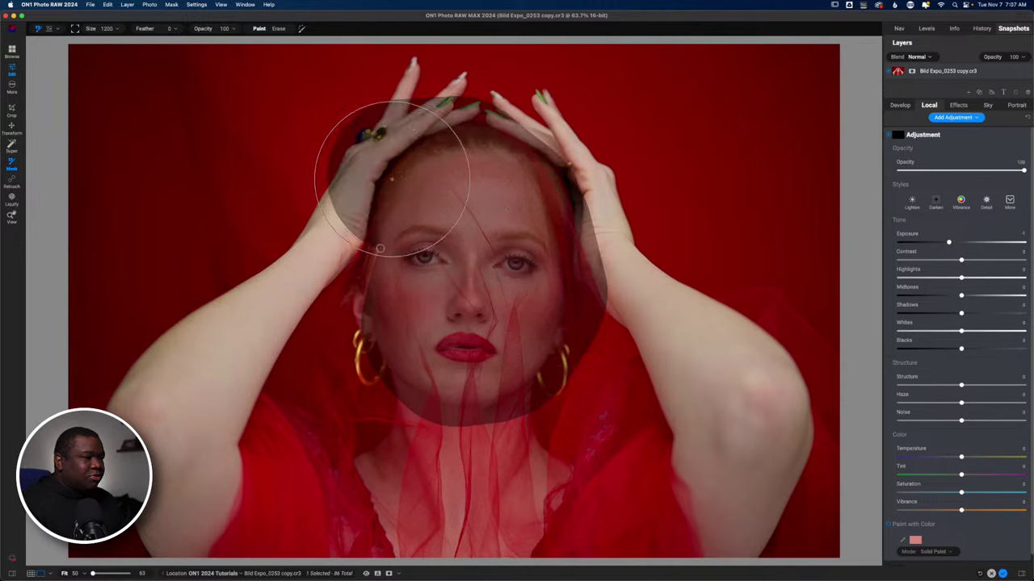
{"action": "mouse_move", "coordinate": [358, 231]}
{"action": "left_mouse_down"}
{"action": "mouse_move", "coordinate": [411, 266]}
{"action": "mouse_move", "coordinate": [560, 323]}
{"action": "left_mouse_up"}
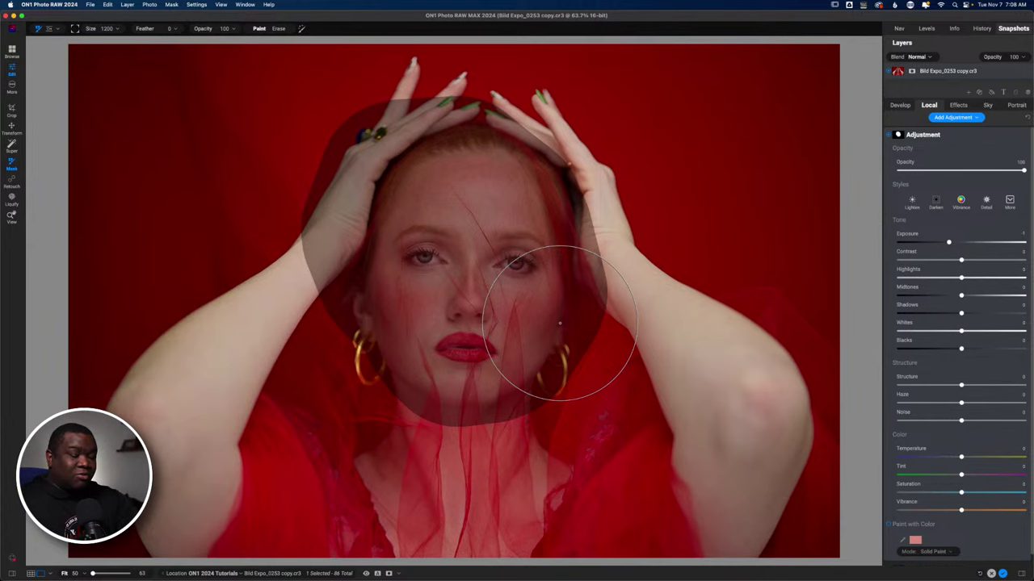
- Invert the mask twice with Cmd+I, then open the Effects filter browser
{"action": "key", "text": "super+i"}
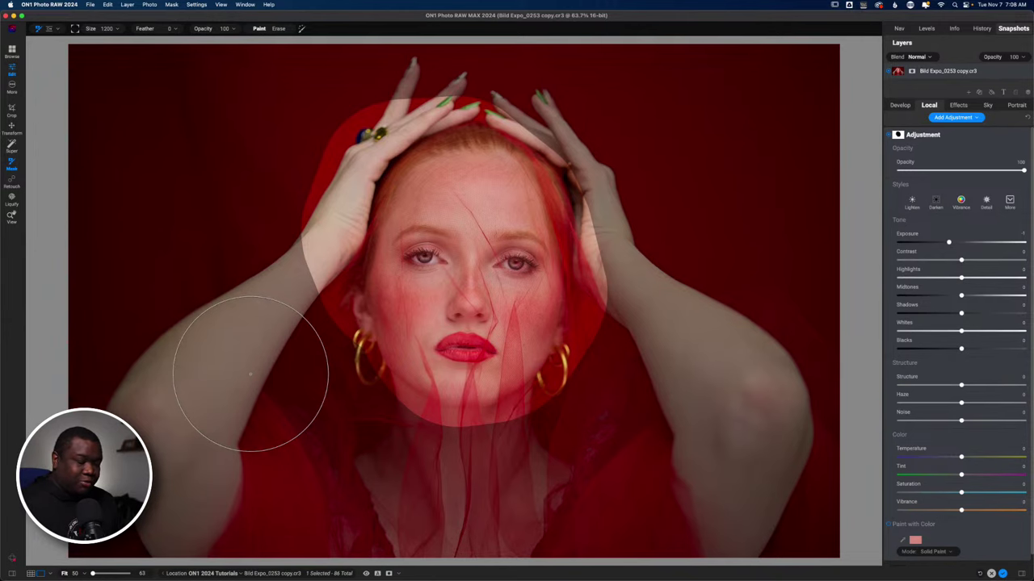
{"action": "key", "text": "super+i"}
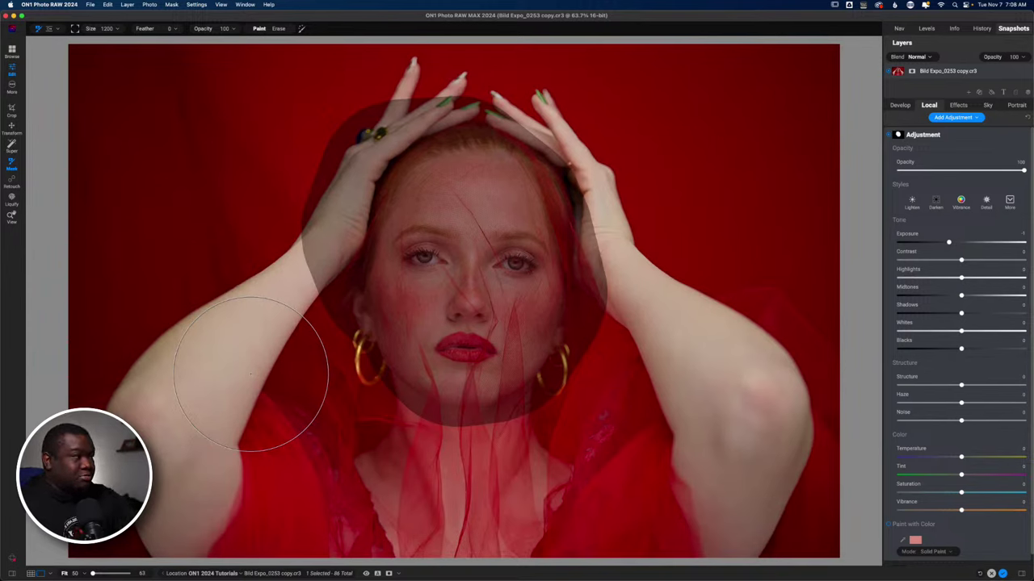
{"action": "left_click", "coordinate": [958, 107]}
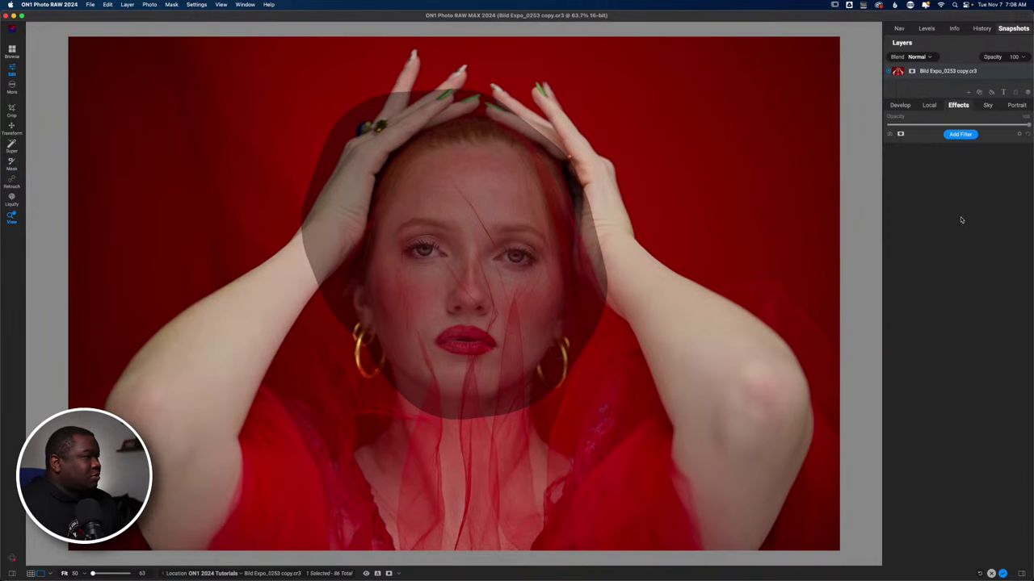
{"action": "left_click", "coordinate": [960, 134]}
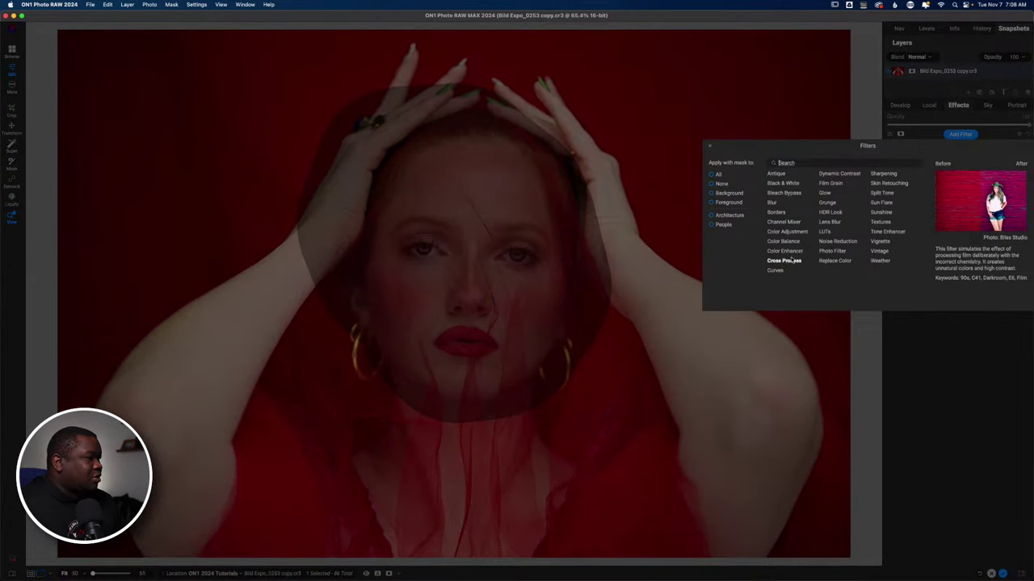
- Add the Vintage filter, keeping its Cool color setting
{"action": "left_click", "coordinate": [880, 251]}
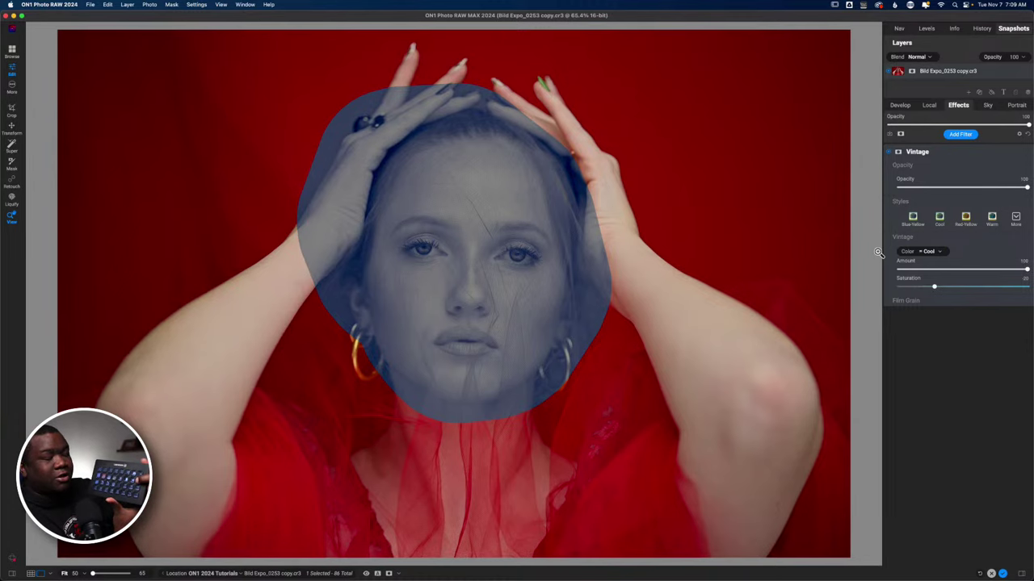
- Invert the Vintage mask with Cmd+I so the cool tint covers the background
{"action": "key", "text": "super+i"}
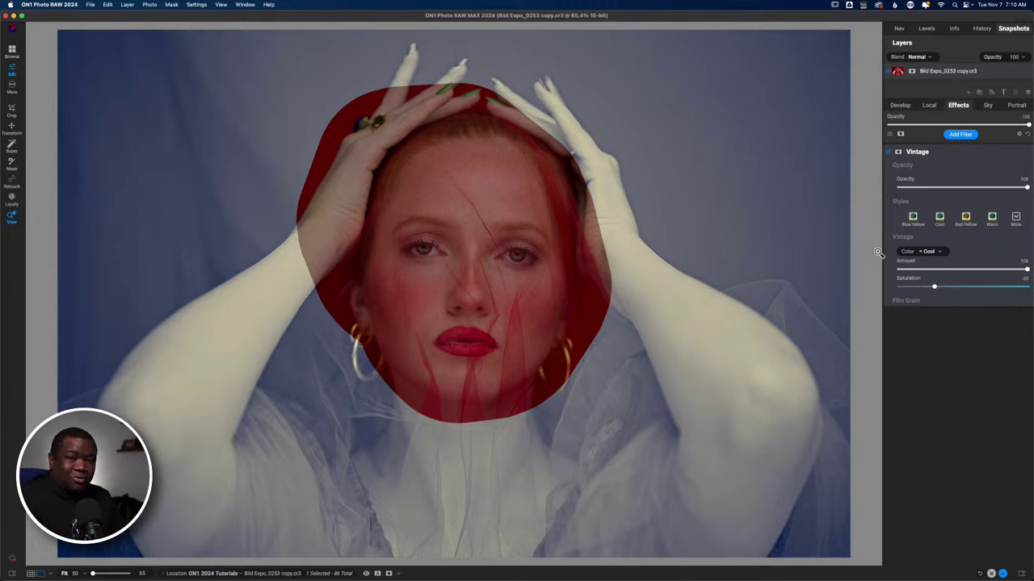
- Cancel and confirm discarding the portrait's edits, then open Edit > Keyboard Shortcuts in Browse
{"action": "left_click", "coordinate": [991, 574]}
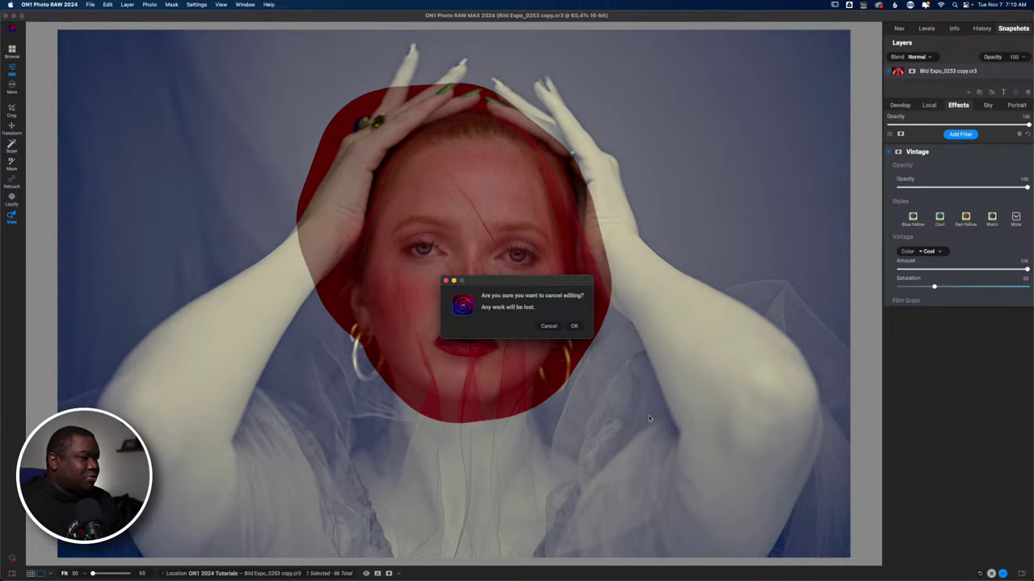
{"action": "left_click", "coordinate": [575, 326]}
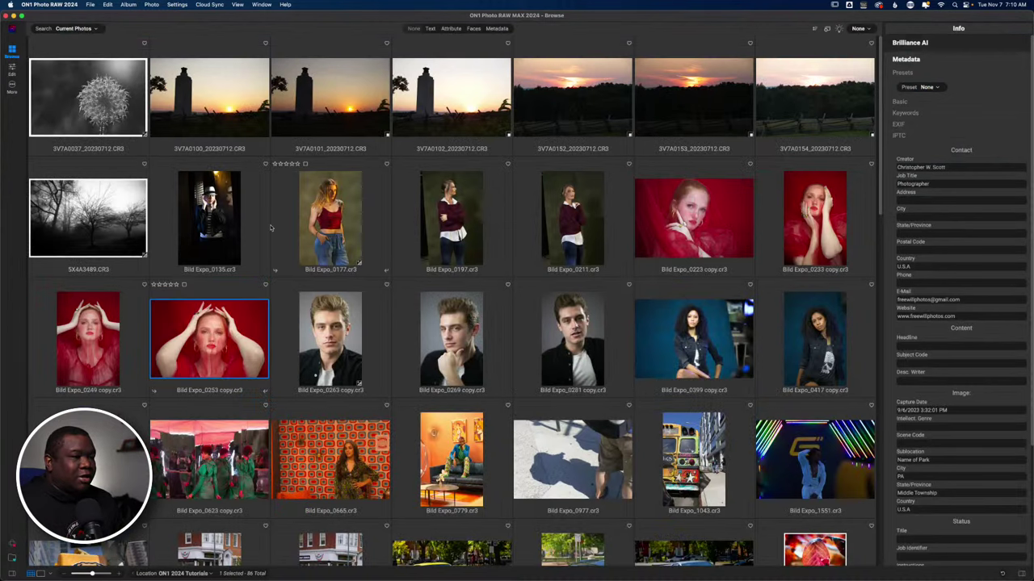
{"action": "left_click", "coordinate": [107, 5]}
{"action": "left_click", "coordinate": [153, 127]}
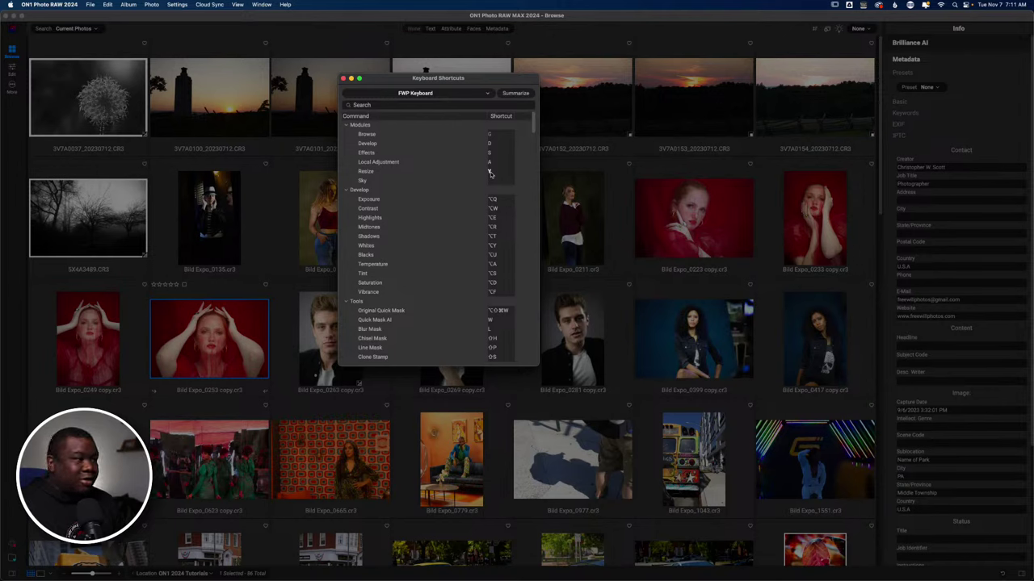
- Assign Y to the Resize module, keeping Blur Mask's L shortcut, then close the shortcuts list
{"action": "left_click", "coordinate": [489, 172]}
{"action": "key", "text": "y"}
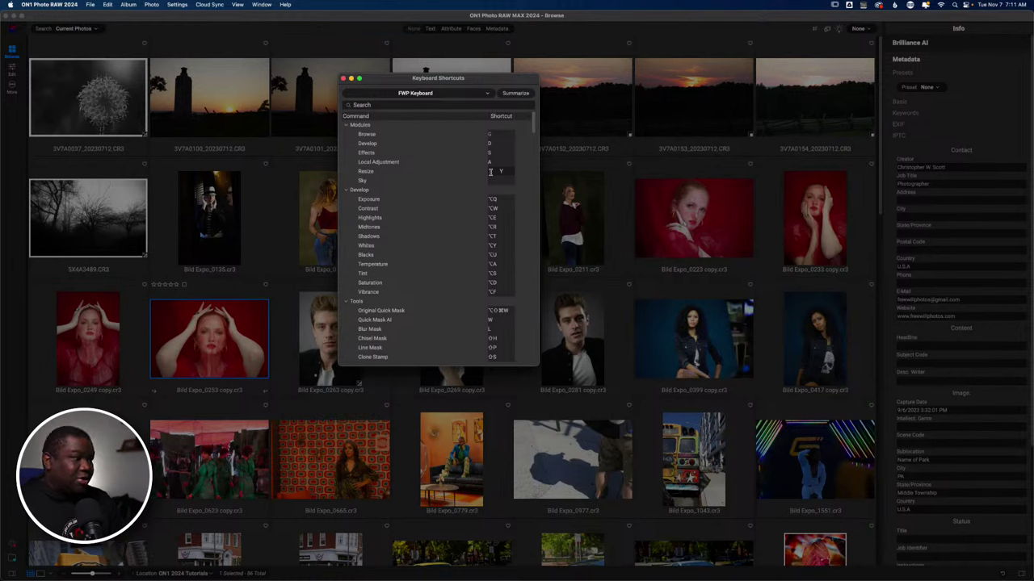
{"action": "key", "text": "shift+y"}
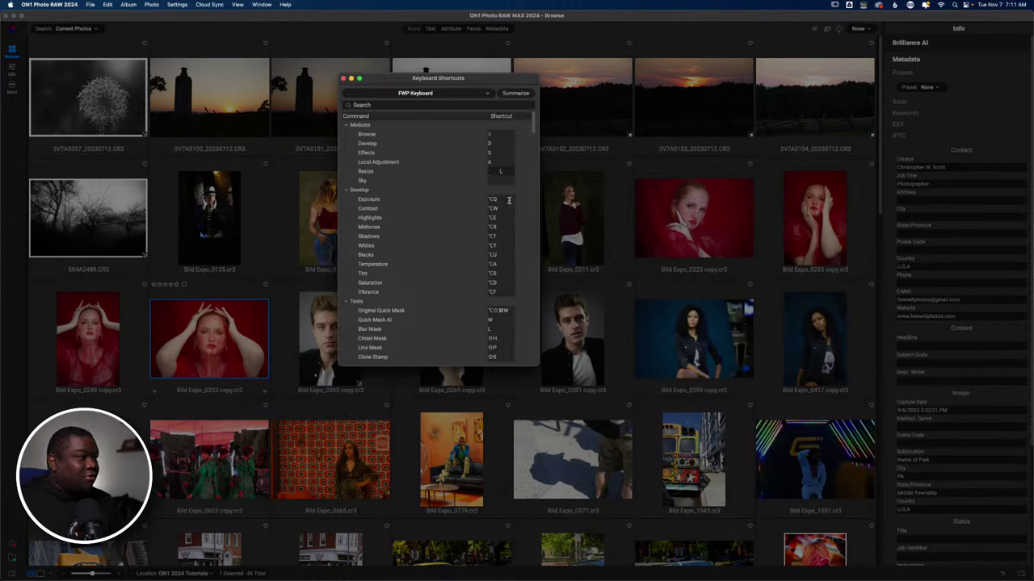
{"action": "key", "text": "l"}
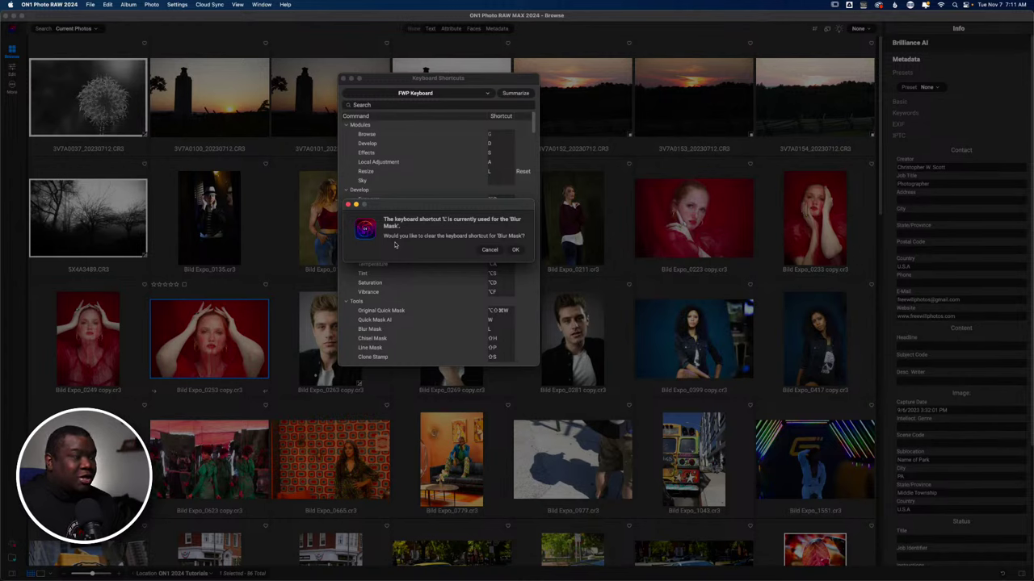
{"action": "left_click", "coordinate": [489, 250]}
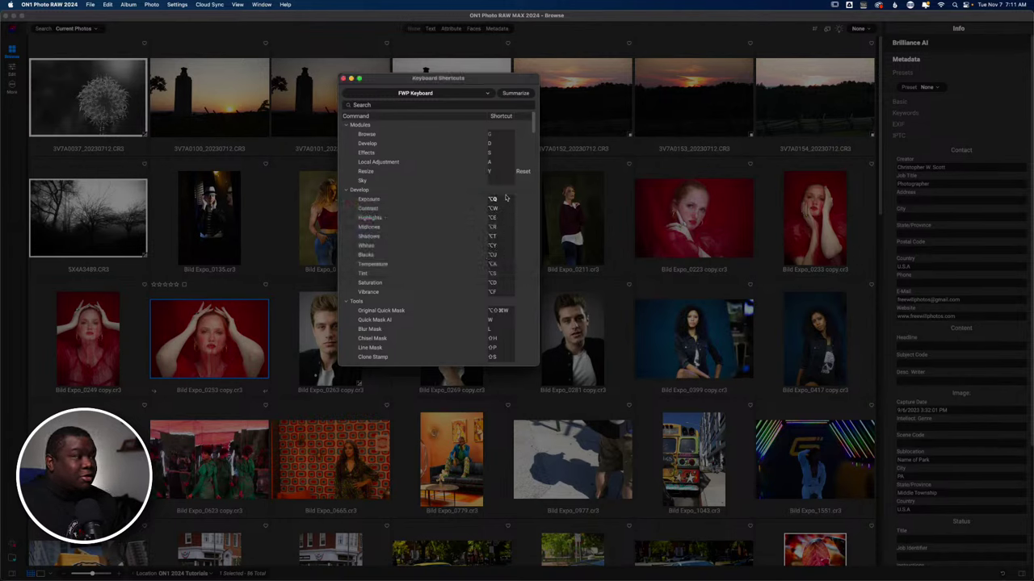
{"action": "left_click", "coordinate": [490, 172]}
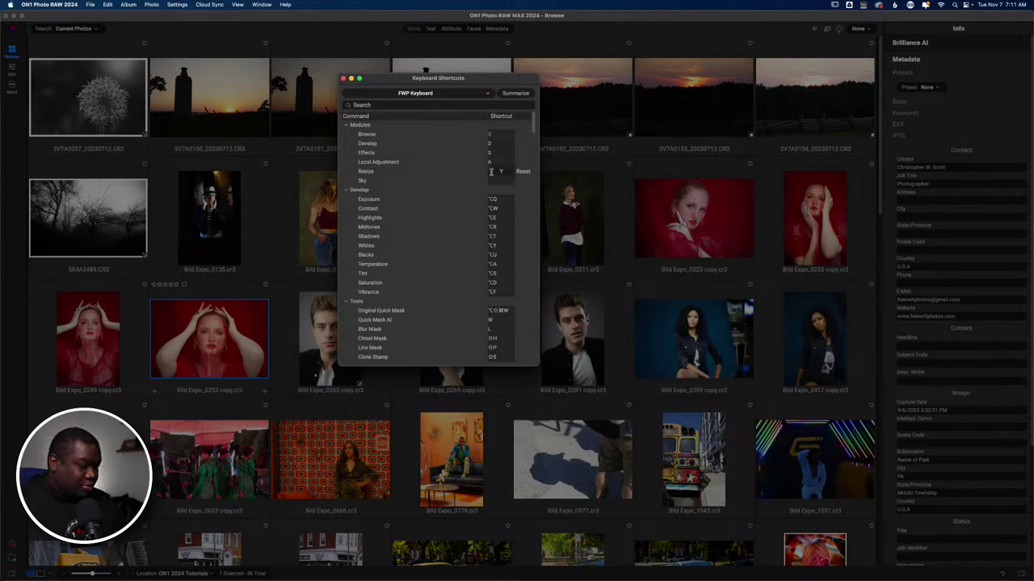
{"action": "key", "text": "BackSpace"}
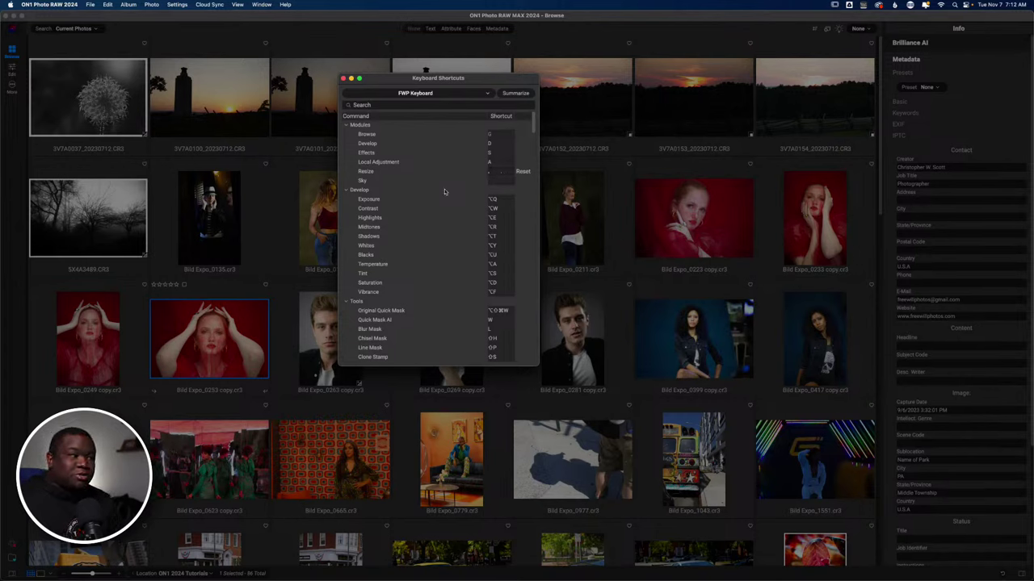
{"action": "left_click", "coordinate": [343, 78]}
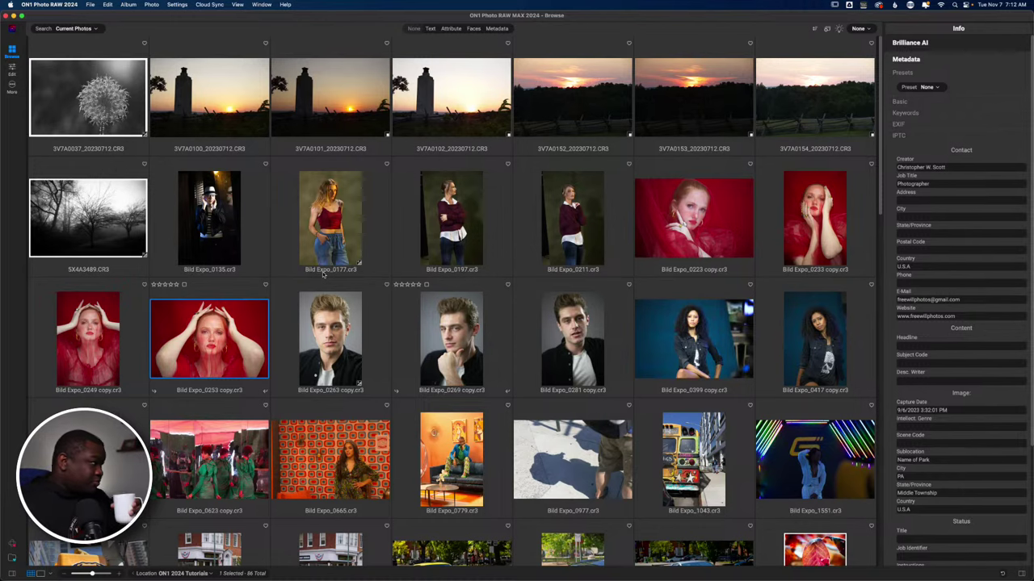
{"action": "key", "text": "y"}
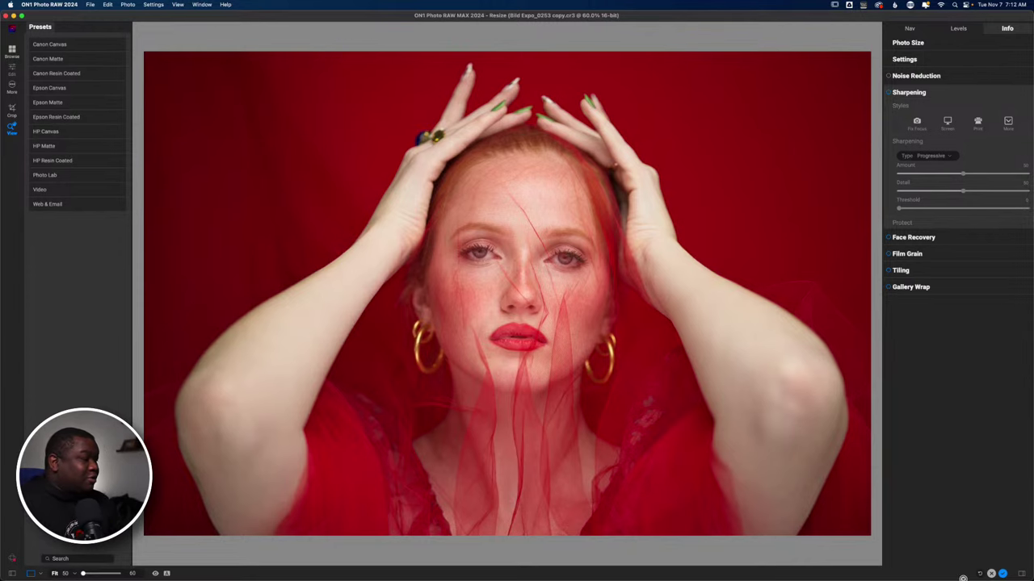
{"action": "left_click", "coordinate": [991, 573]}
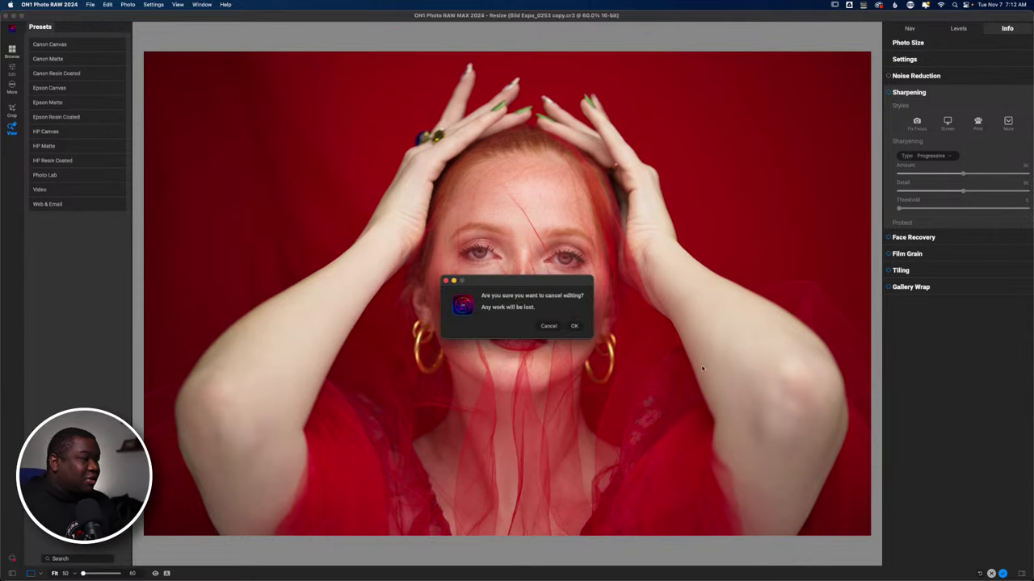
{"action": "left_click", "coordinate": [574, 325]}
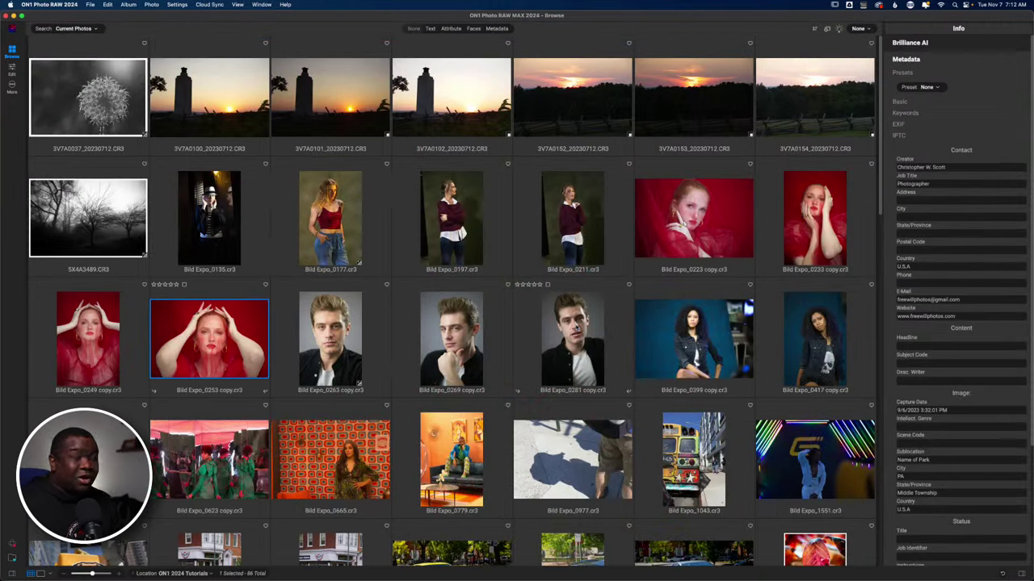
{"action": "left_click", "coordinate": [107, 5]}
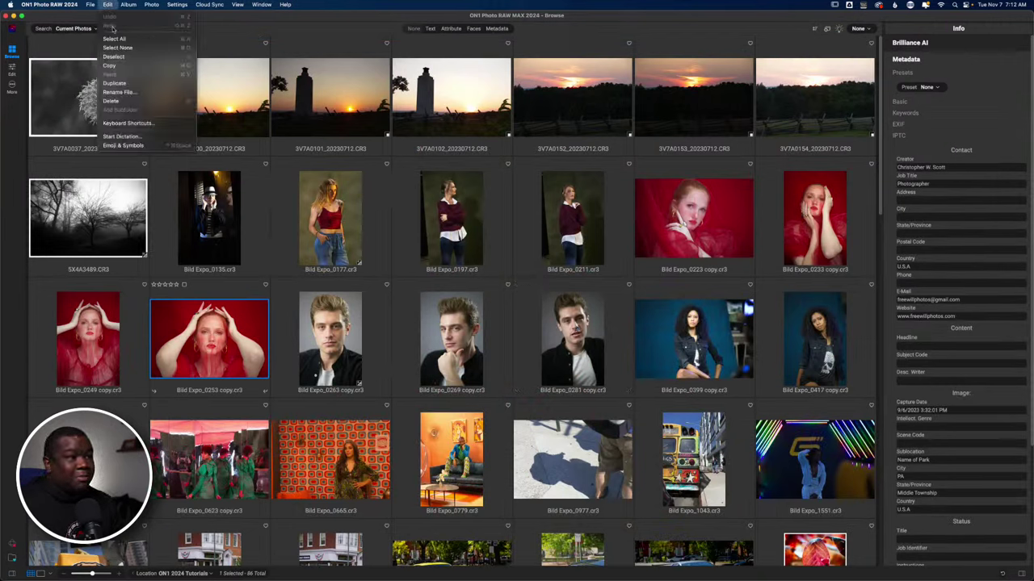
{"action": "left_click", "coordinate": [127, 122]}
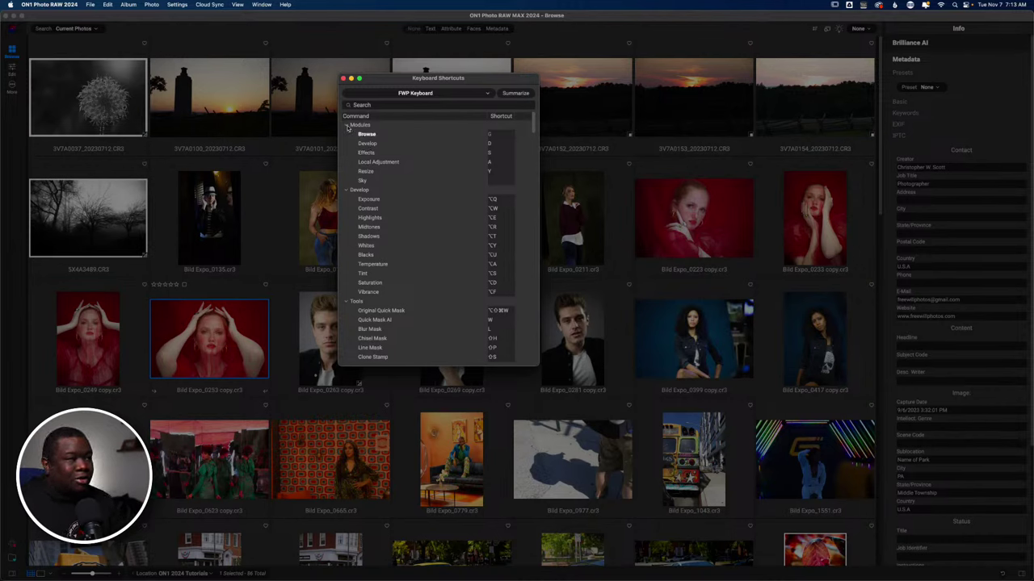
{"action": "left_click", "coordinate": [345, 126]}
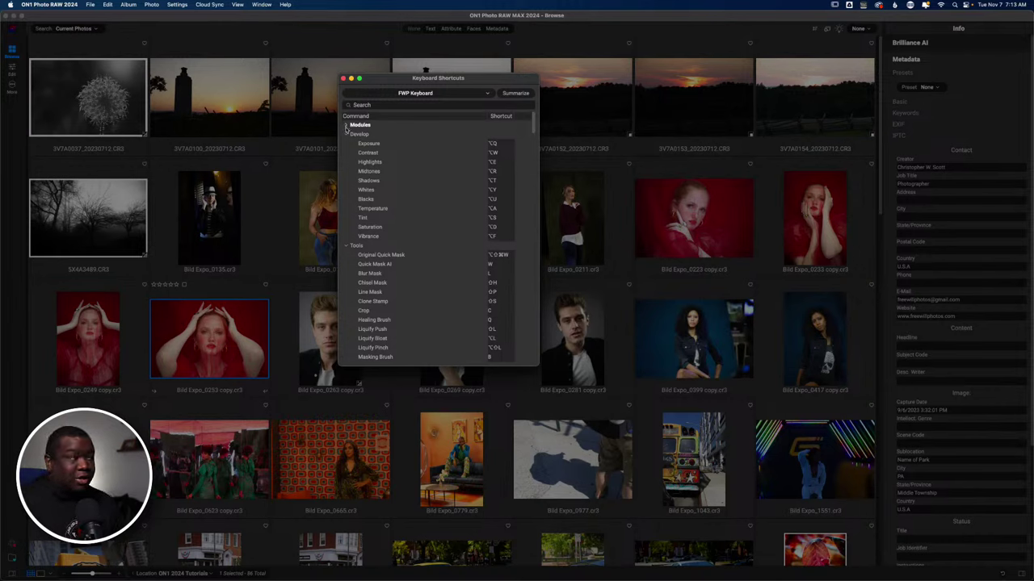
{"action": "left_click", "coordinate": [348, 144]}
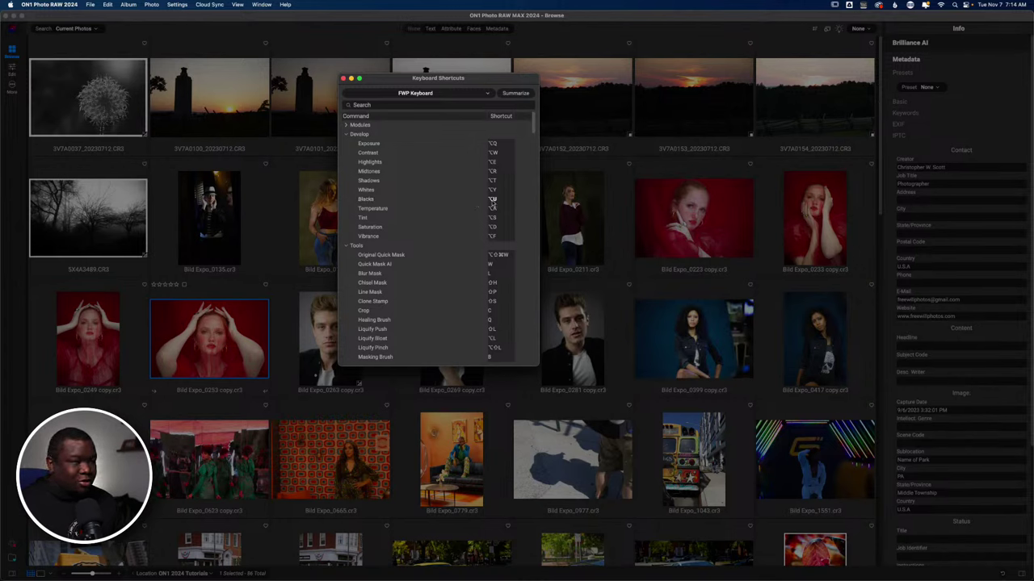
{"action": "left_click", "coordinate": [481, 216]}
{"action": "left_click", "coordinate": [486, 208]}
{"action": "left_click", "coordinate": [482, 202]}
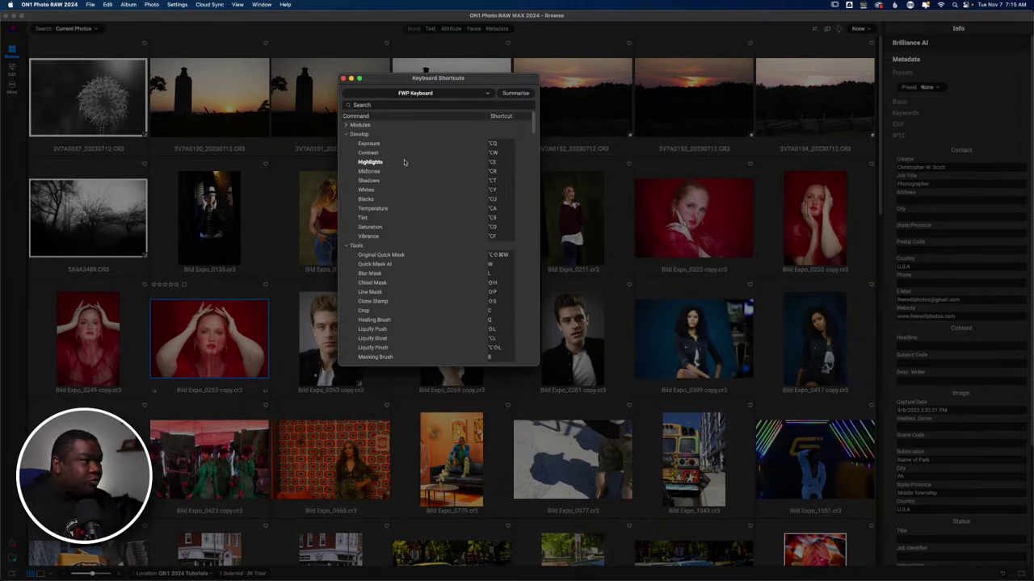
- Collapse the Develop group to list Tools shortcuts like Q for Healing Brush and Z for Zoom
{"action": "left_click", "coordinate": [345, 134]}
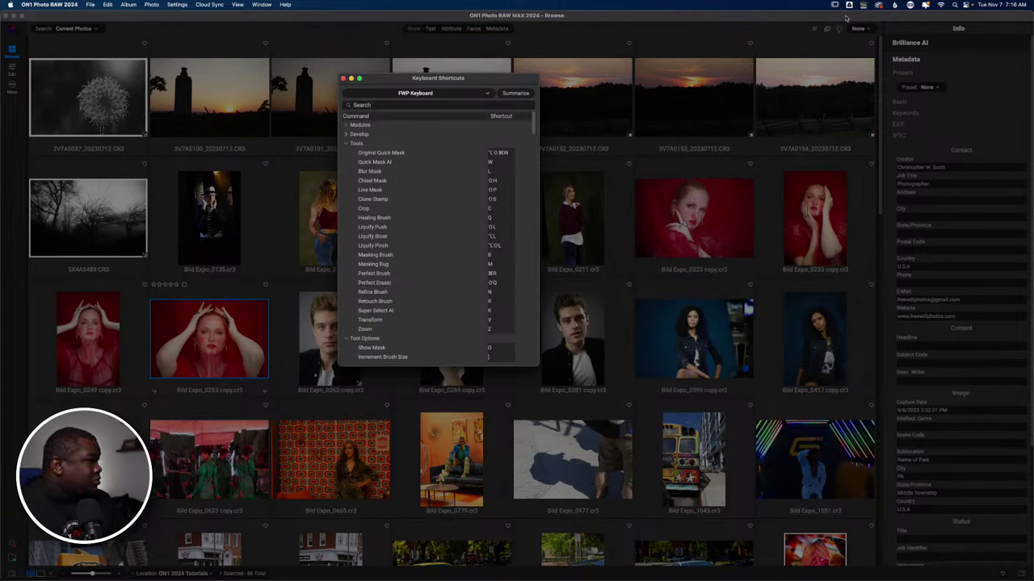
- Launch Configure Stream Deck from the menu bar and place its window beside the shortcut list
{"action": "left_click", "coordinate": [910, 5]}
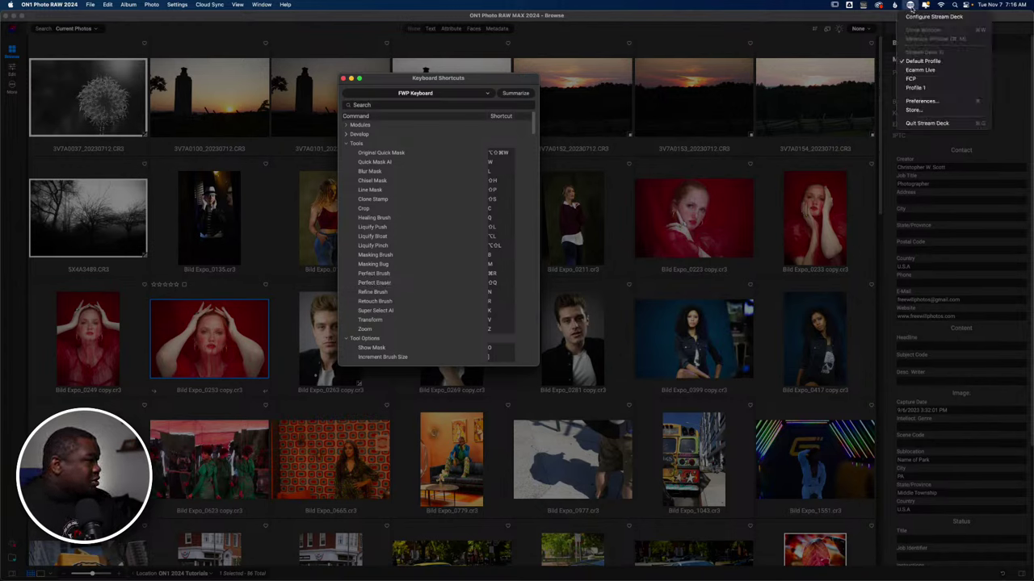
{"action": "left_click", "coordinate": [910, 15]}
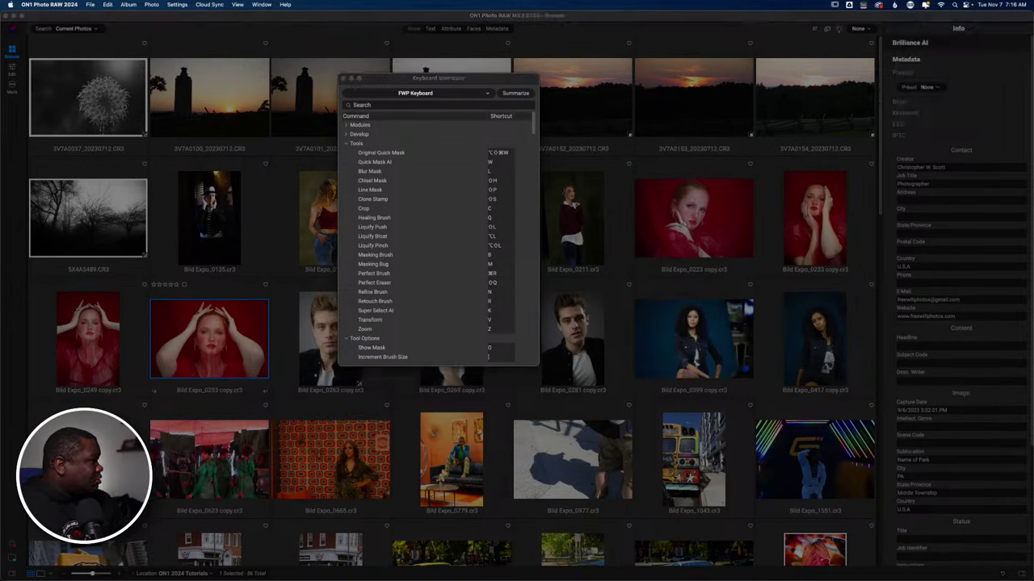
{"action": "left_click_drag", "start_coordinate": [928, 120], "coordinate": [840, 80]}
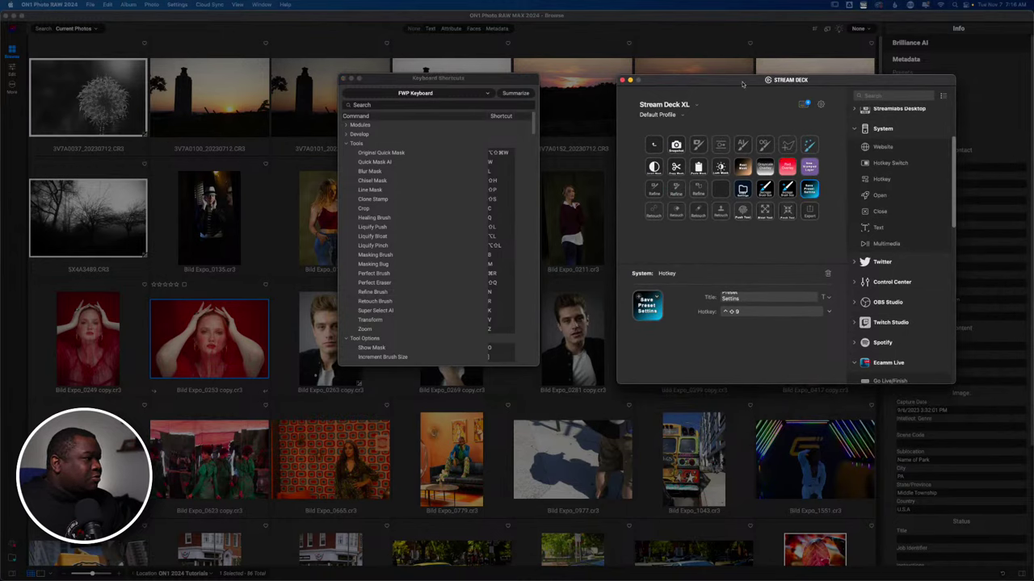
{"action": "left_click_drag", "start_coordinate": [740, 83], "coordinate": [678, 80]}
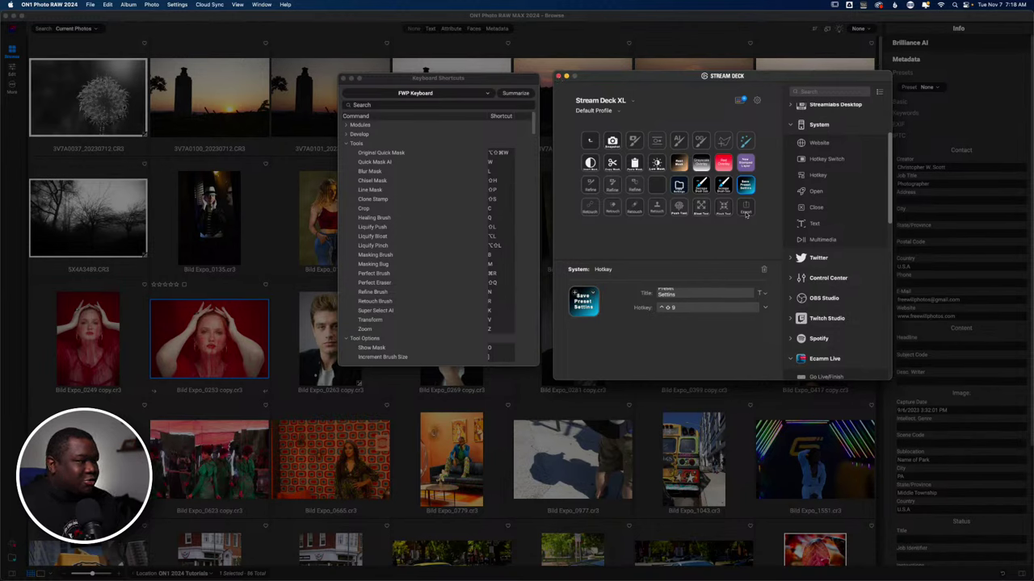
- Return to the parent key page, then open the Editing folder of ON1 hotkeys
{"action": "left_click", "coordinate": [589, 141]}
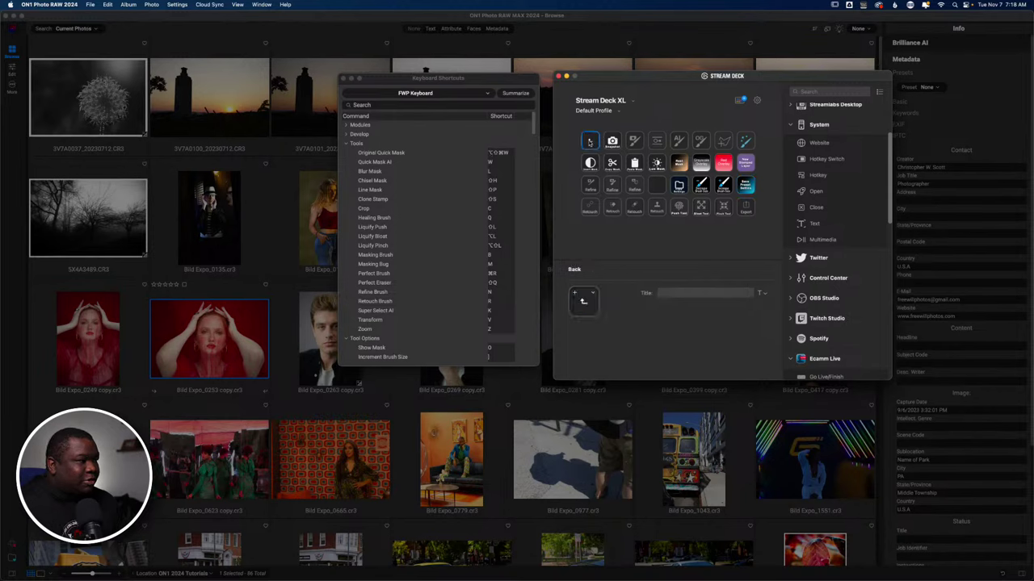
{"action": "double_click", "coordinate": [590, 141]}
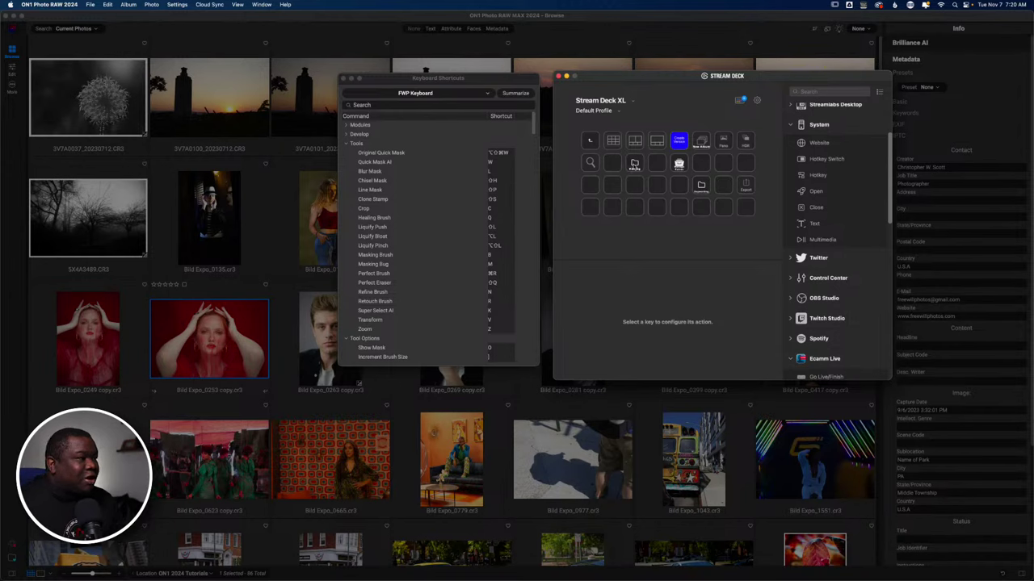
{"action": "double_click", "coordinate": [634, 166]}
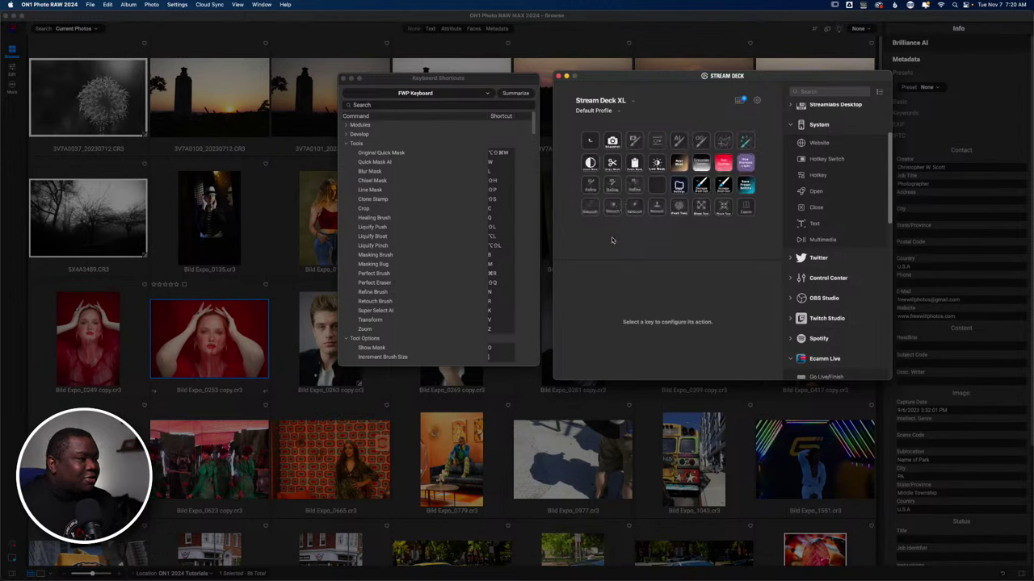
- Close the Stream Deck window to return to ON1's Keyboard Shortcuts list
{"action": "left_click", "coordinate": [558, 76]}
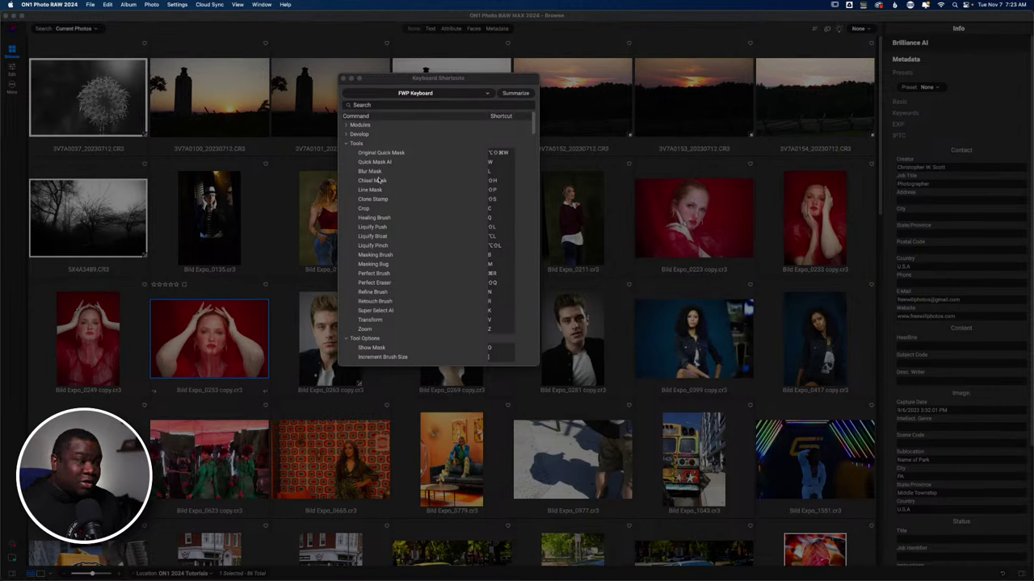
- Collapse the Tools and Tool Options groups and scroll down to the Menu > File shortcuts
{"action": "left_click", "coordinate": [348, 144]}
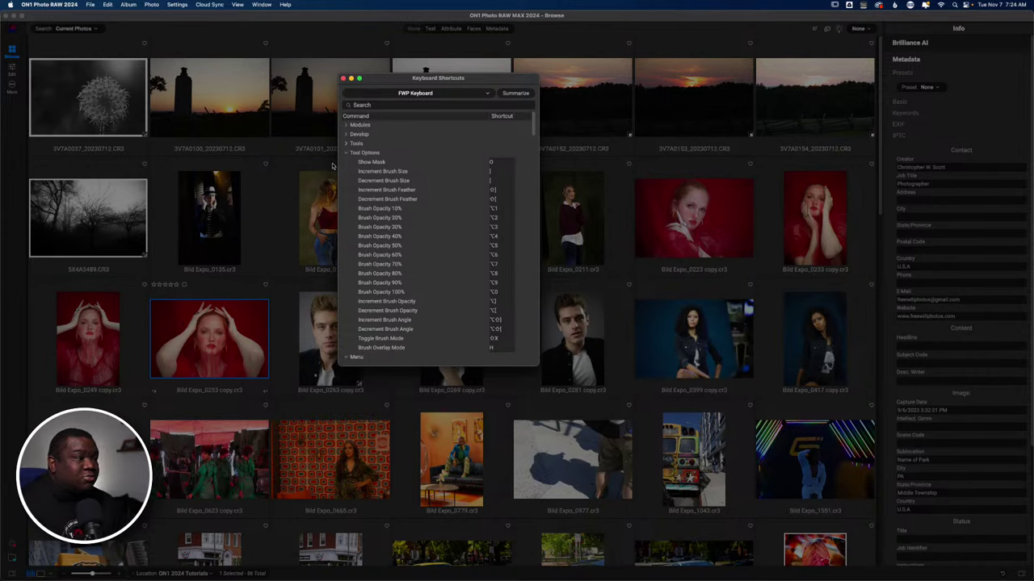
{"action": "left_click", "coordinate": [346, 153]}
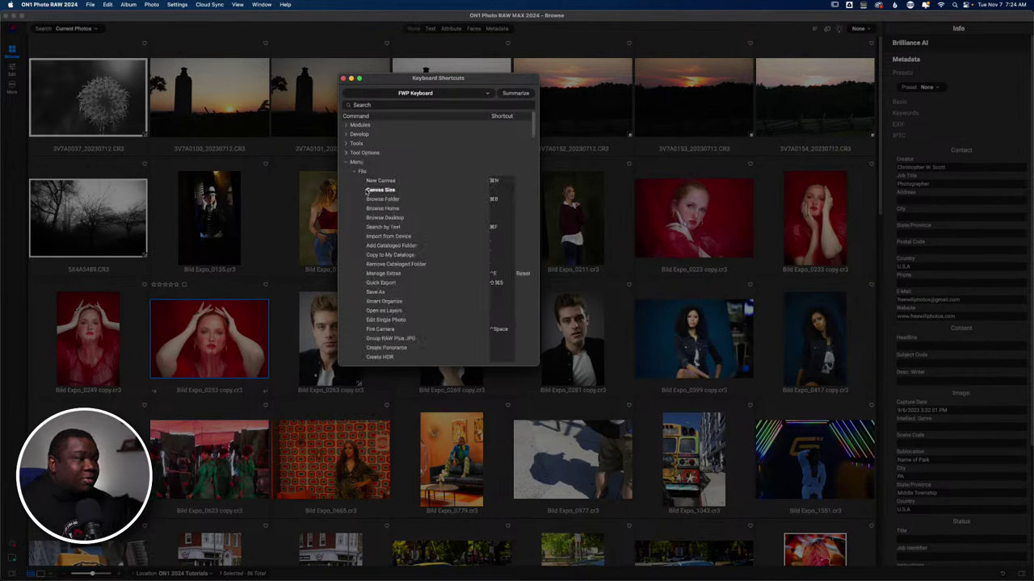
{"action": "scroll", "coordinate": [419, 212], "scroll_direction": "down", "scroll_amount": 3}
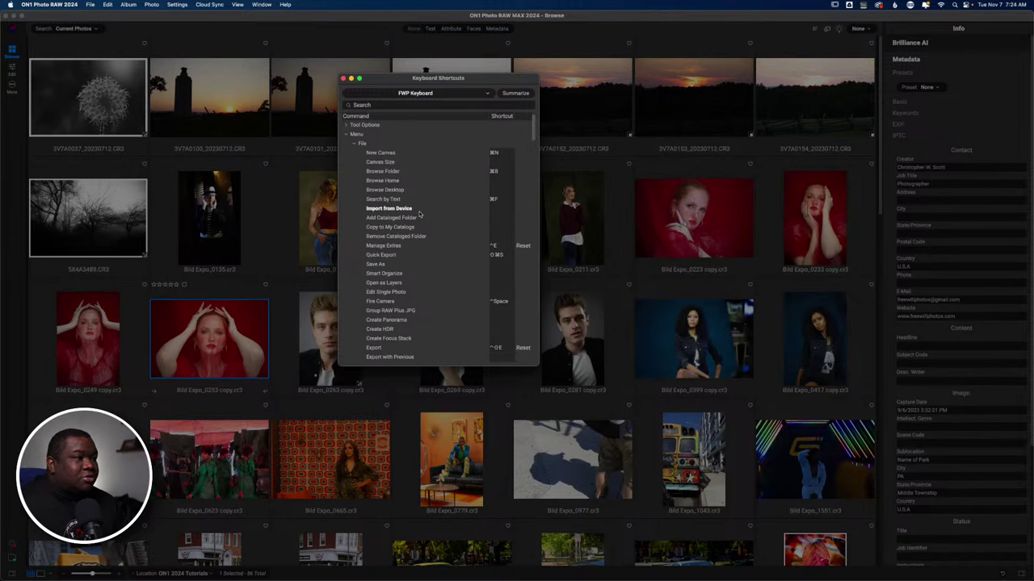
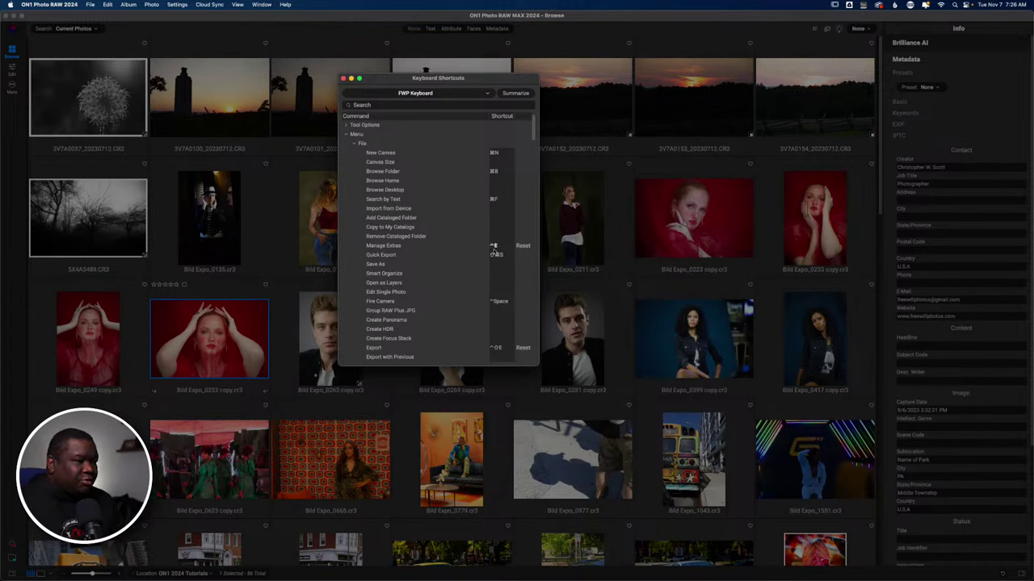
- Scroll through the FWP Keyboard File menu shortcuts and check the Exit command's shortcut
{"action": "scroll", "coordinate": [467, 262], "scroll_direction": "down", "scroll_amount": 4}
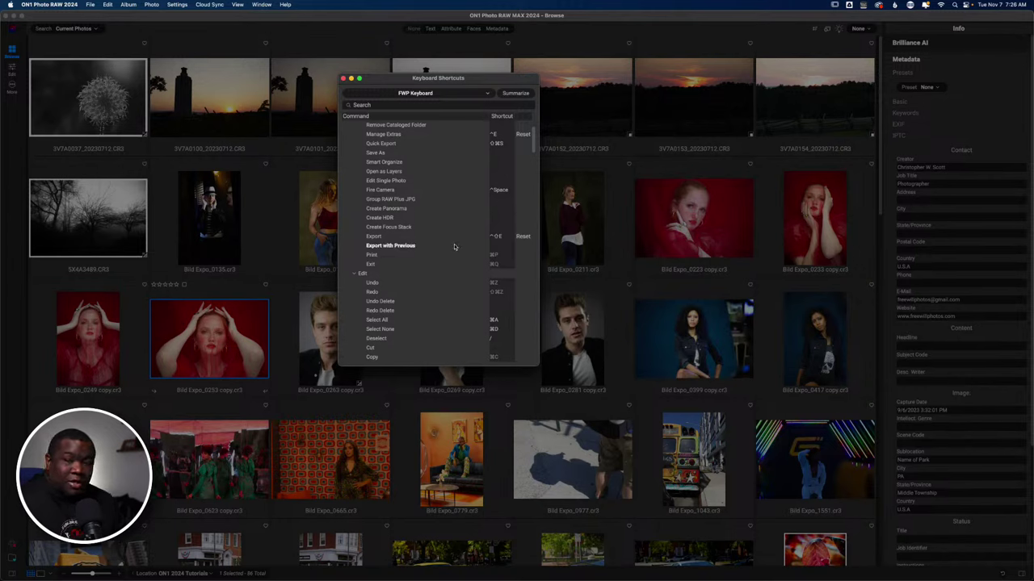
{"action": "scroll", "coordinate": [454, 246], "scroll_direction": "down", "scroll_amount": 2}
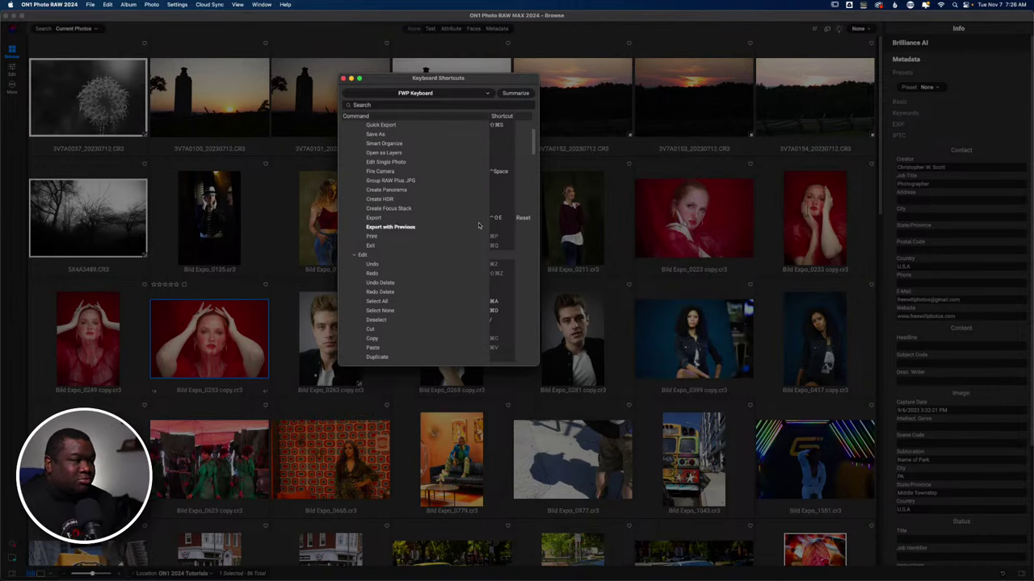
{"action": "scroll", "coordinate": [454, 230], "scroll_direction": "down", "scroll_amount": 1}
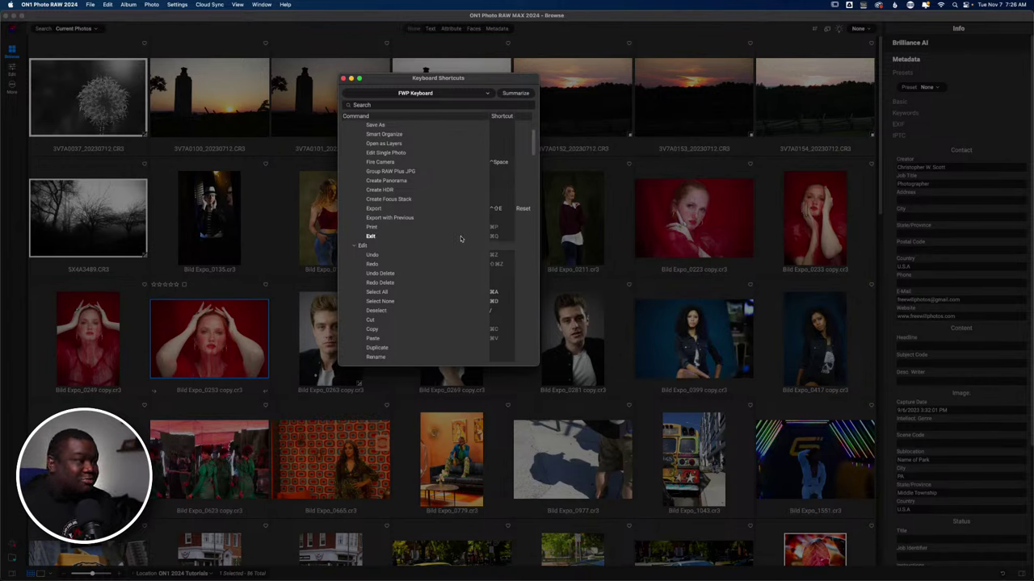
{"action": "left_click", "coordinate": [460, 254]}
{"action": "left_click", "coordinate": [475, 293]}
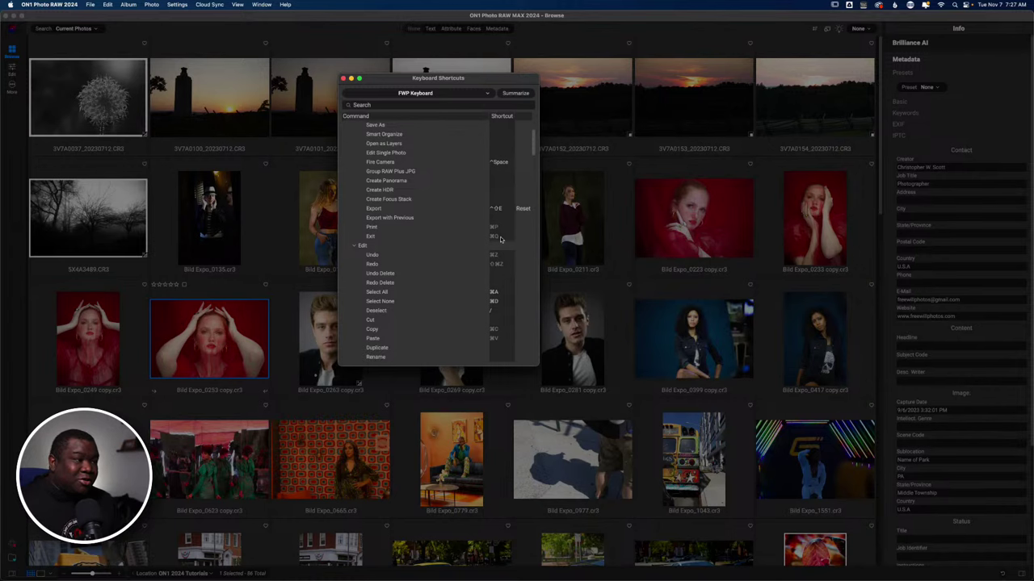
{"action": "left_click", "coordinate": [383, 239]}
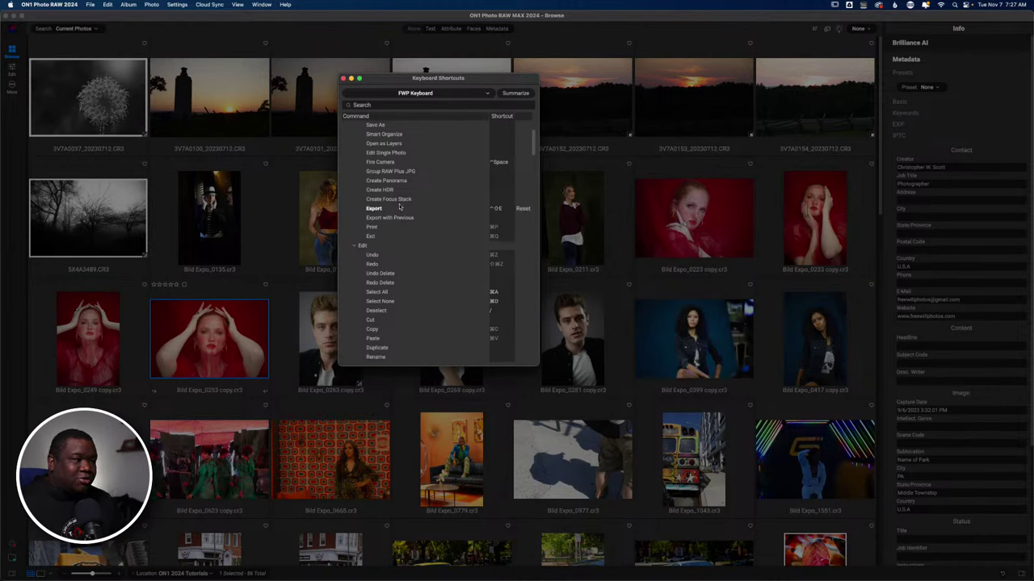
{"action": "scroll", "coordinate": [360, 174], "scroll_direction": "up", "scroll_amount": 5}
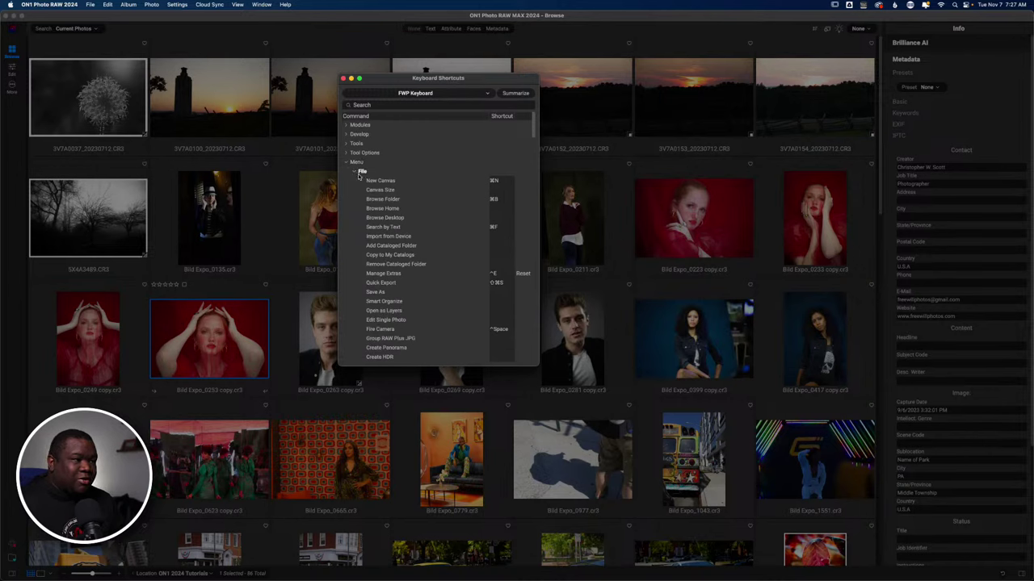
{"action": "scroll", "coordinate": [360, 175], "scroll_direction": "down", "scroll_amount": 5}
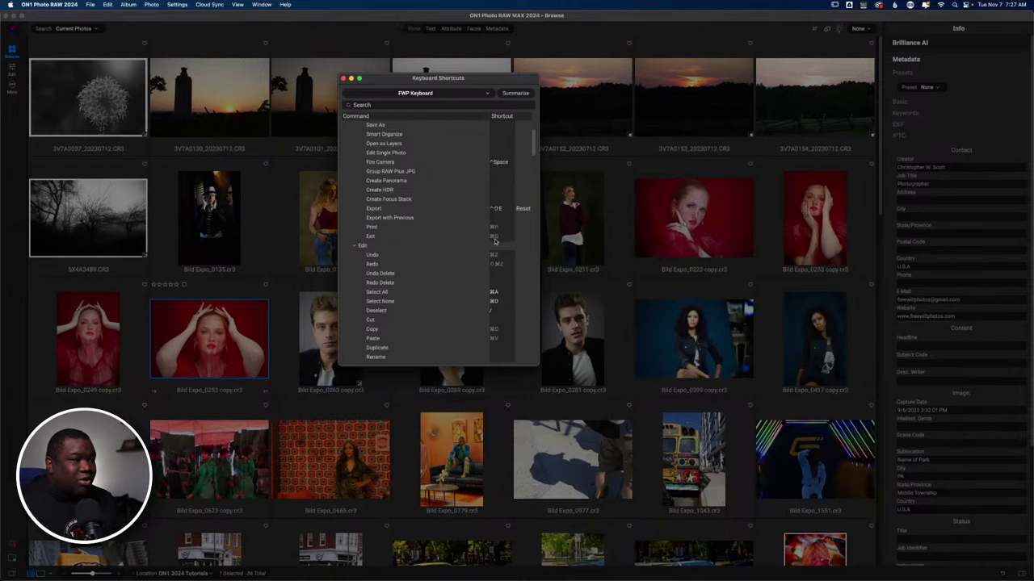
{"action": "scroll", "coordinate": [473, 237], "scroll_direction": "up", "scroll_amount": 5}
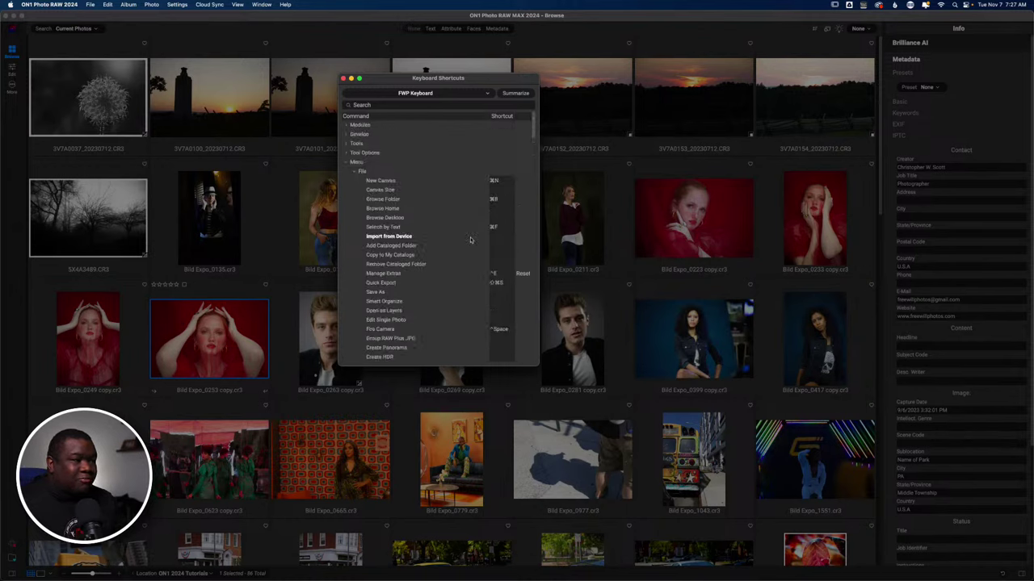
- Collapse the File and Edit shortcut groups so the Album commands come next
{"action": "left_click", "coordinate": [352, 174]}
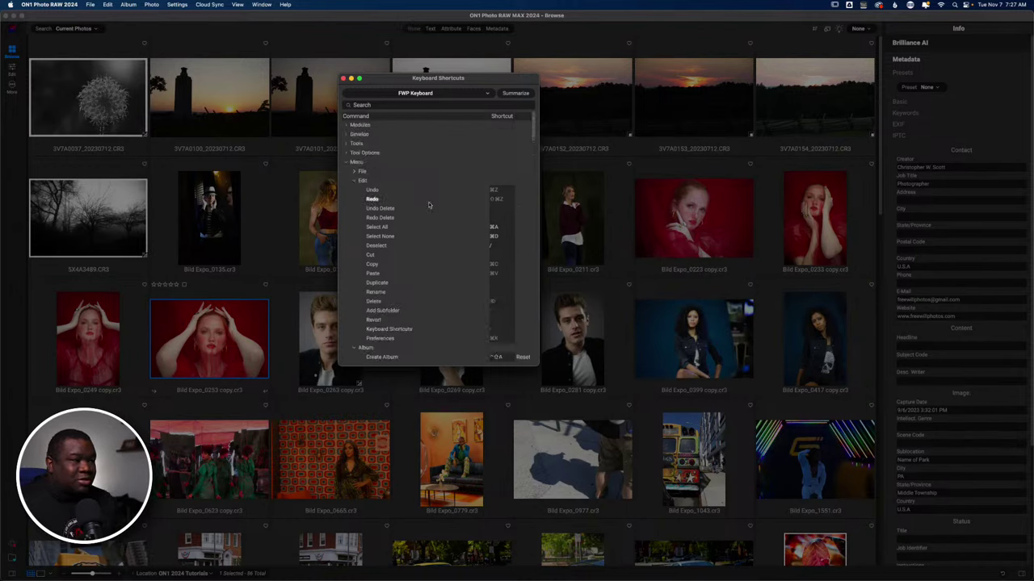
{"action": "scroll", "coordinate": [429, 205], "scroll_direction": "down", "scroll_amount": 1}
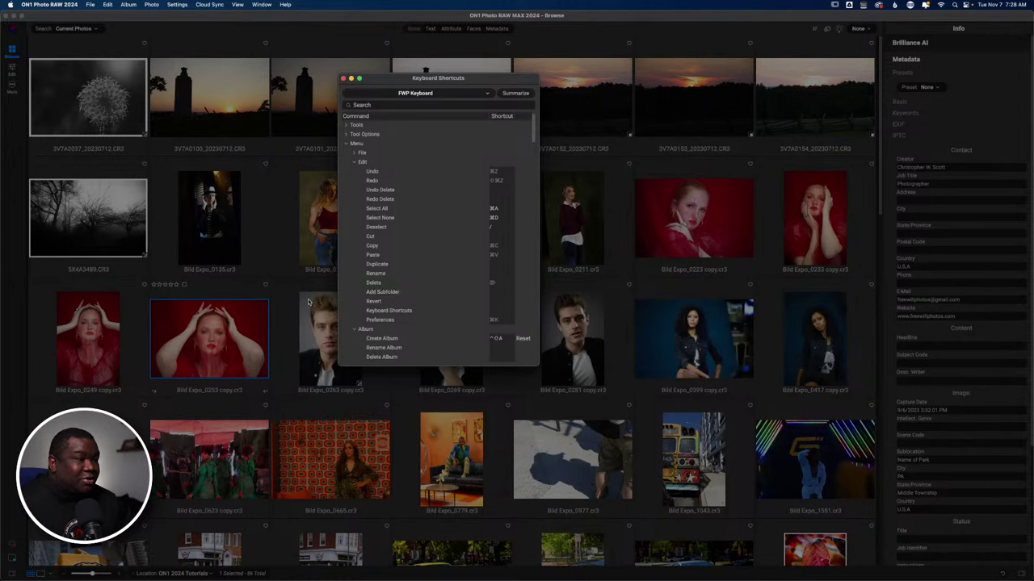
{"action": "left_click", "coordinate": [356, 163]}
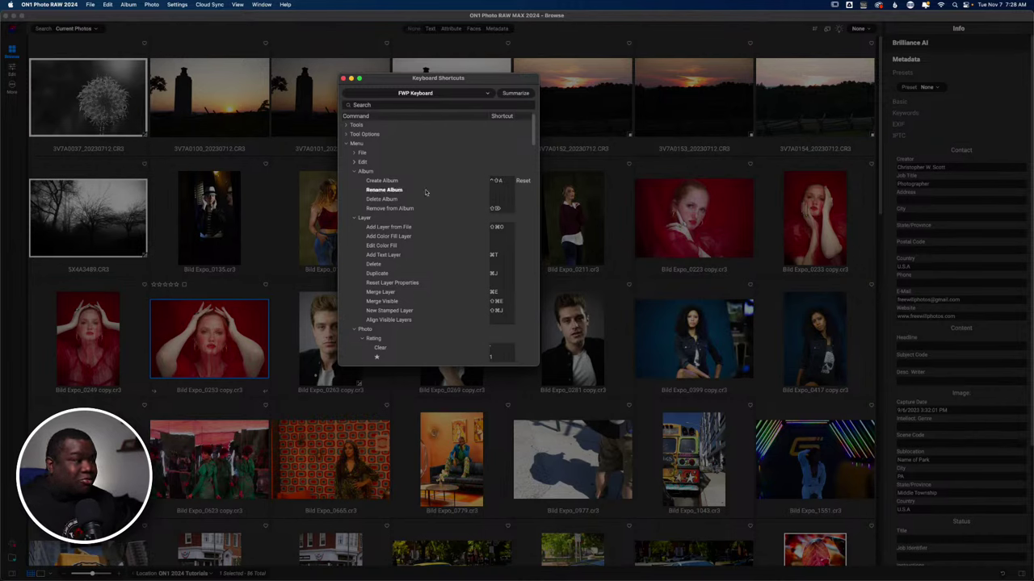
- Collapse the Album and Layer shortcut groups
{"action": "left_click", "coordinate": [354, 172]}
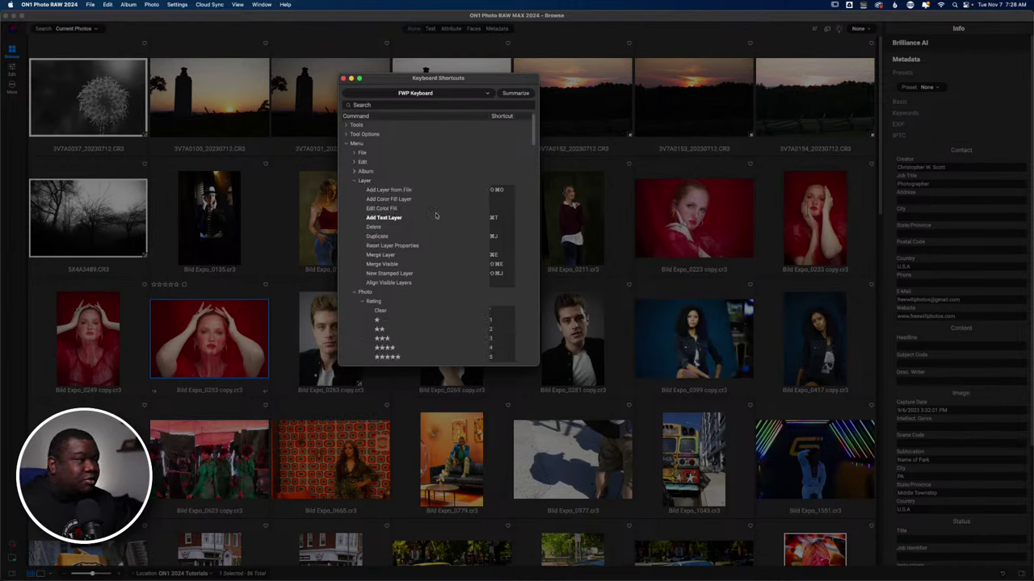
{"action": "scroll", "coordinate": [391, 215], "scroll_direction": "down", "scroll_amount": 1}
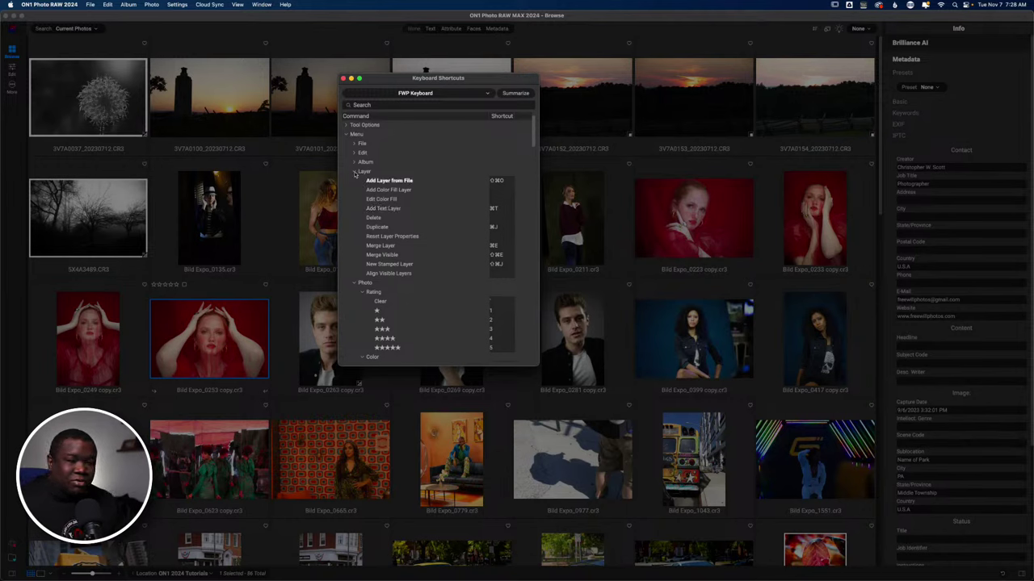
{"action": "left_click", "coordinate": [354, 173]}
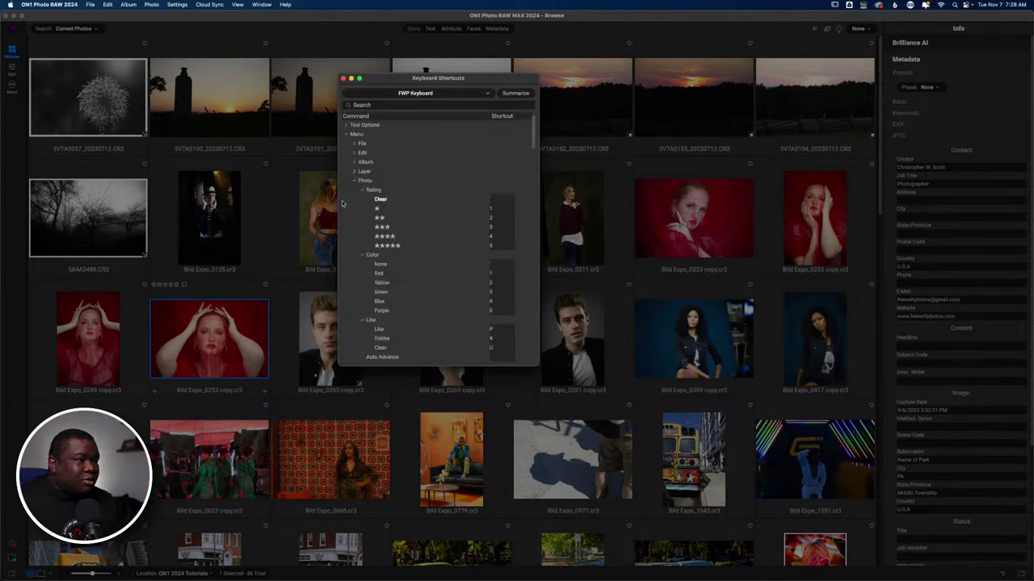
{"action": "scroll", "coordinate": [363, 200], "scroll_direction": "down", "scroll_amount": 3}
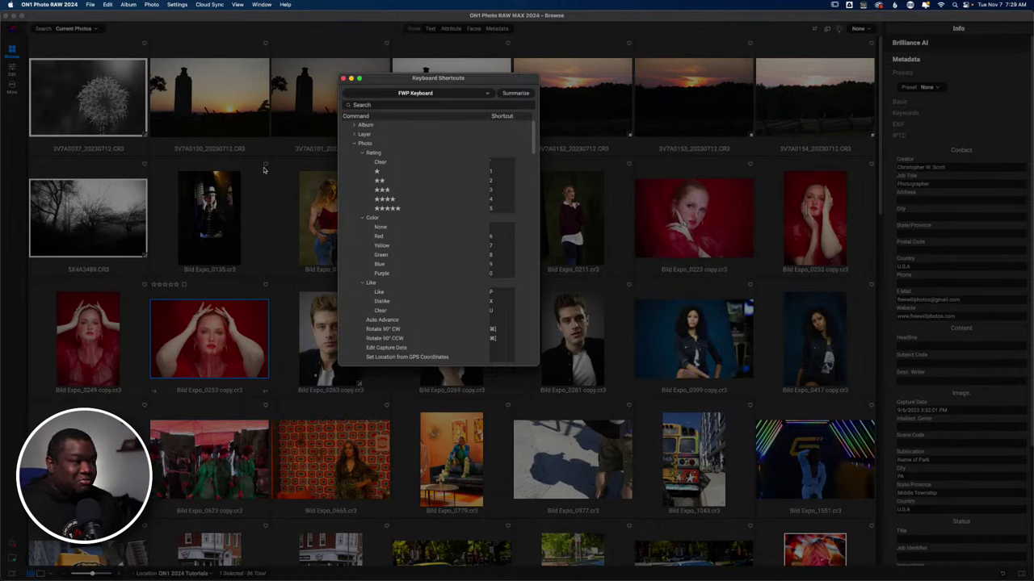
- Collapse the Rating, Color and Like subgroups under Photo
{"action": "left_click", "coordinate": [362, 152]}
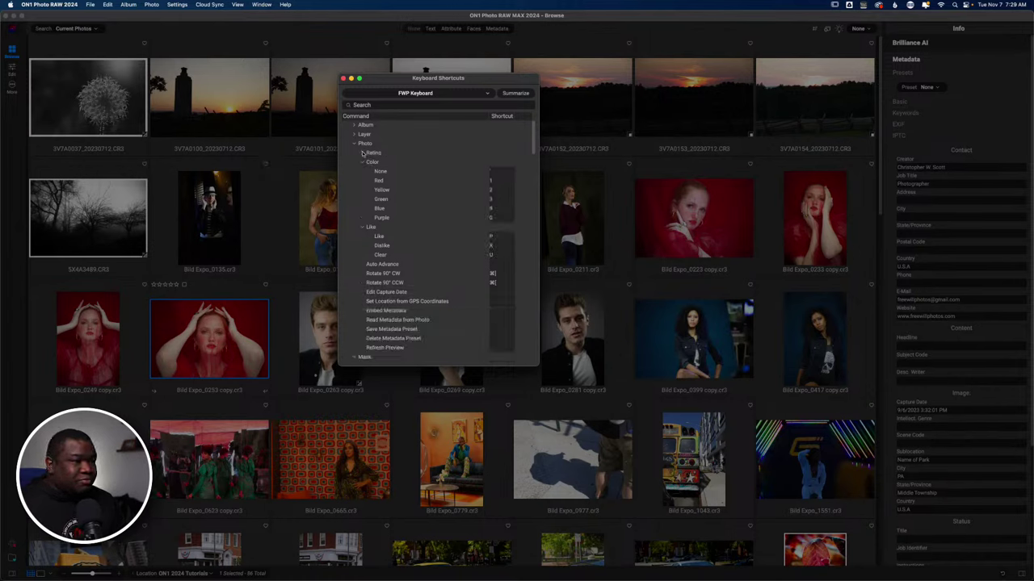
{"action": "left_click", "coordinate": [363, 162]}
{"action": "left_click", "coordinate": [363, 171]}
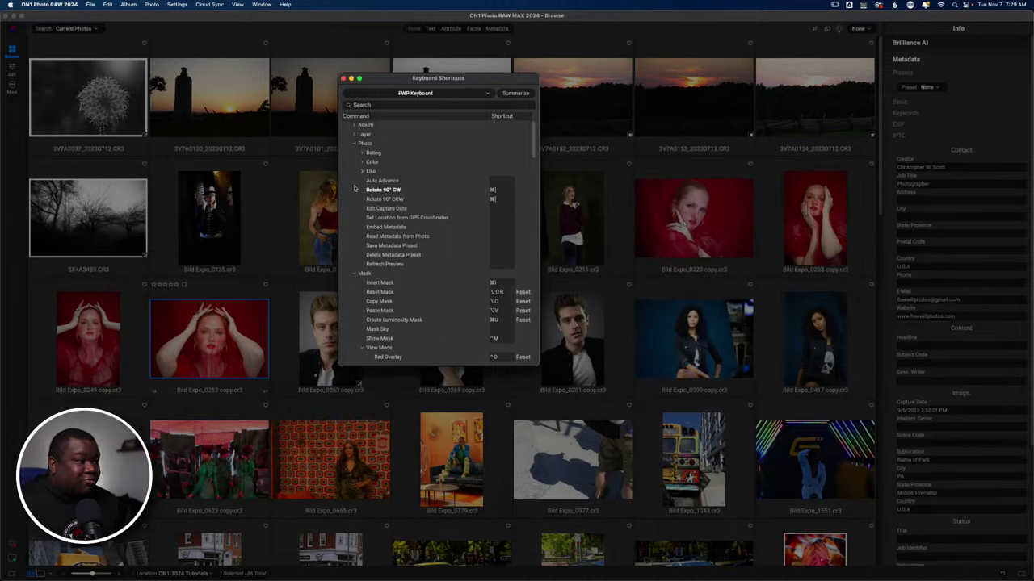
- Collapse the Photo group to bring the Mask and Settings shortcuts into view
{"action": "left_click", "coordinate": [354, 144]}
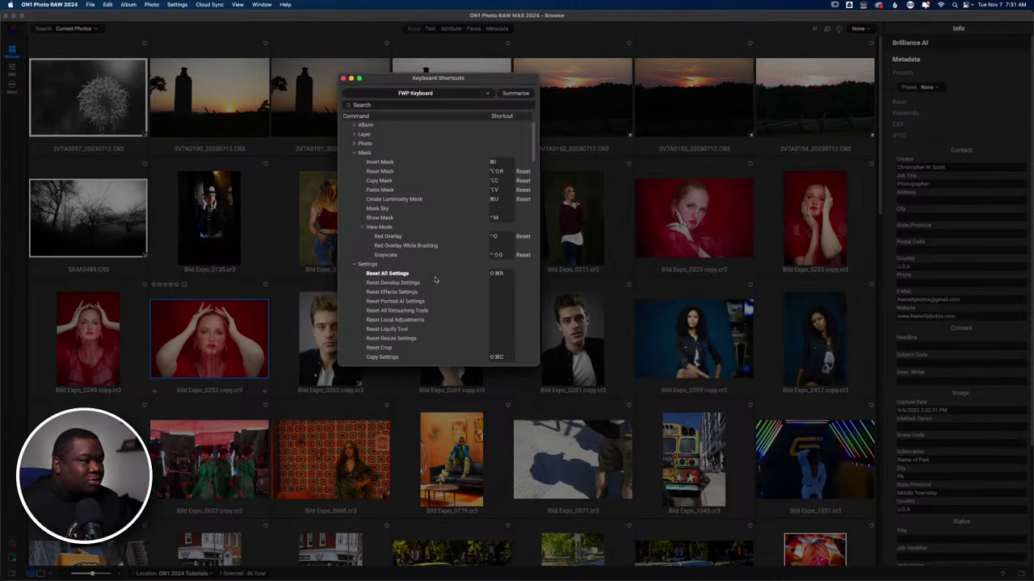
- Collapse the Mask group and review Settings shortcuts down to Copy, Paste and Sync Settings
{"action": "left_click", "coordinate": [356, 154]}
{"action": "left_click", "coordinate": [356, 154]}
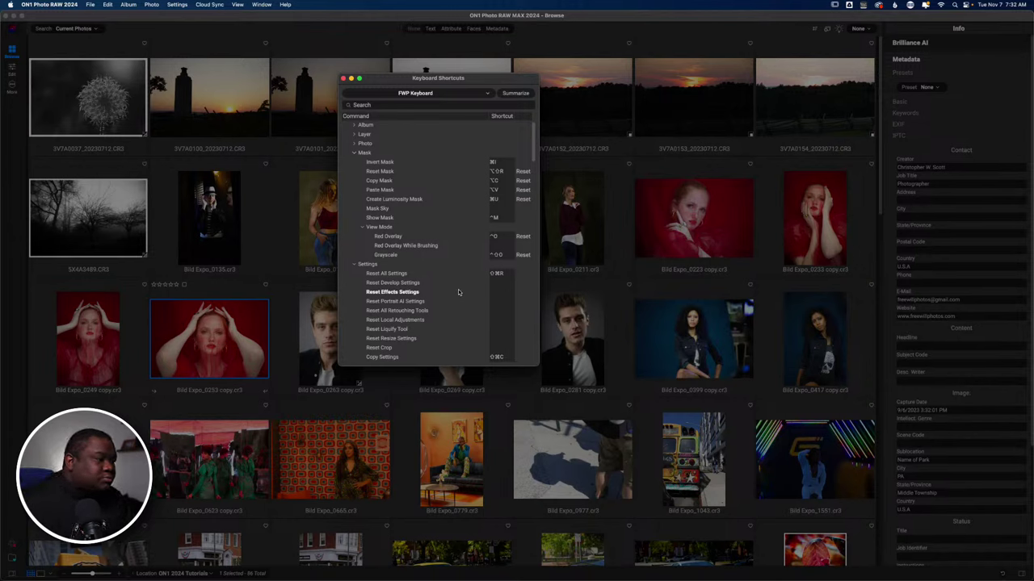
{"action": "scroll", "coordinate": [458, 289], "scroll_direction": "down", "scroll_amount": 2}
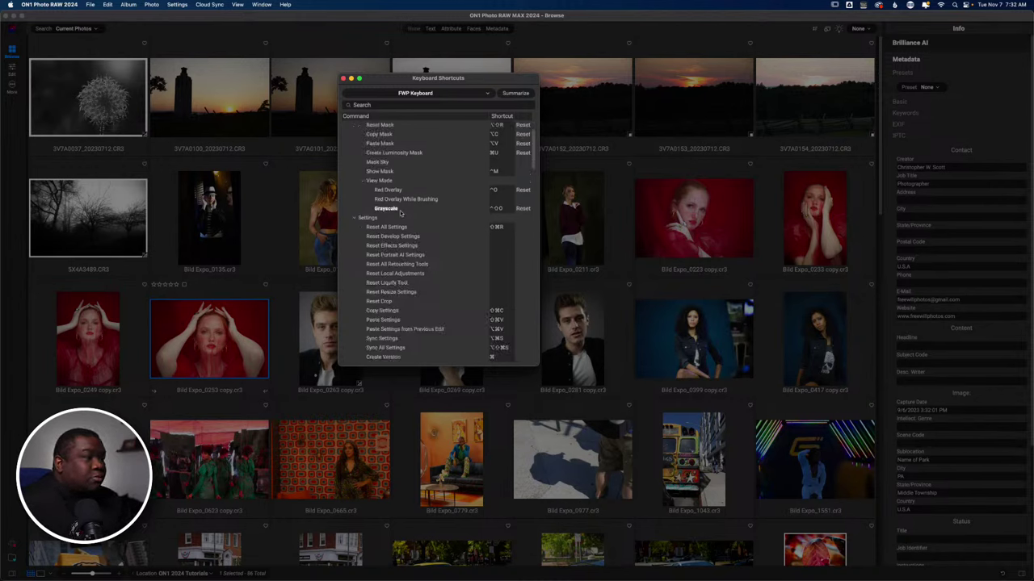
{"action": "scroll", "coordinate": [385, 193], "scroll_direction": "up", "scroll_amount": 3}
{"action": "left_click", "coordinate": [360, 199]}
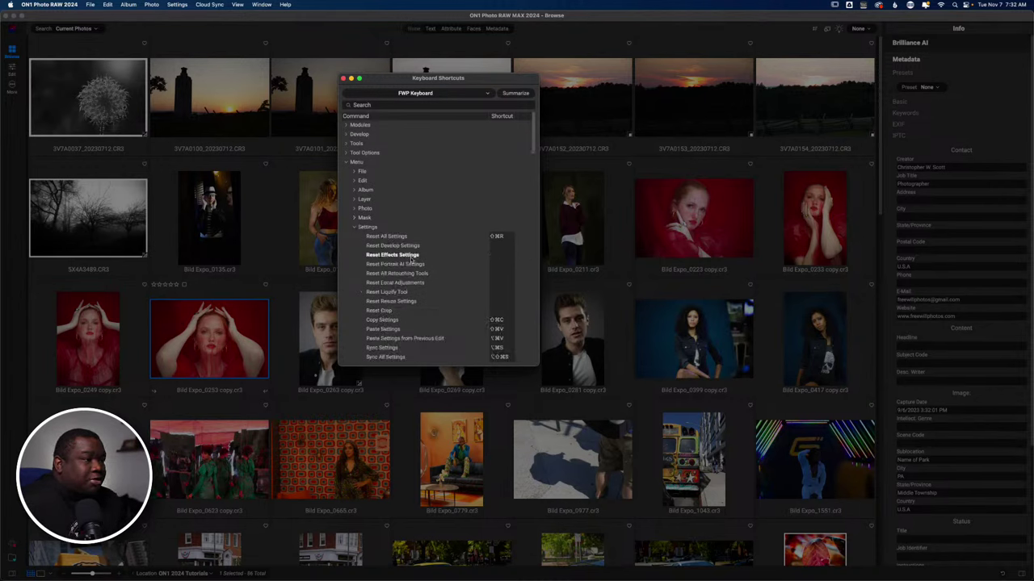
{"action": "scroll", "coordinate": [420, 264], "scroll_direction": "down", "scroll_amount": 3}
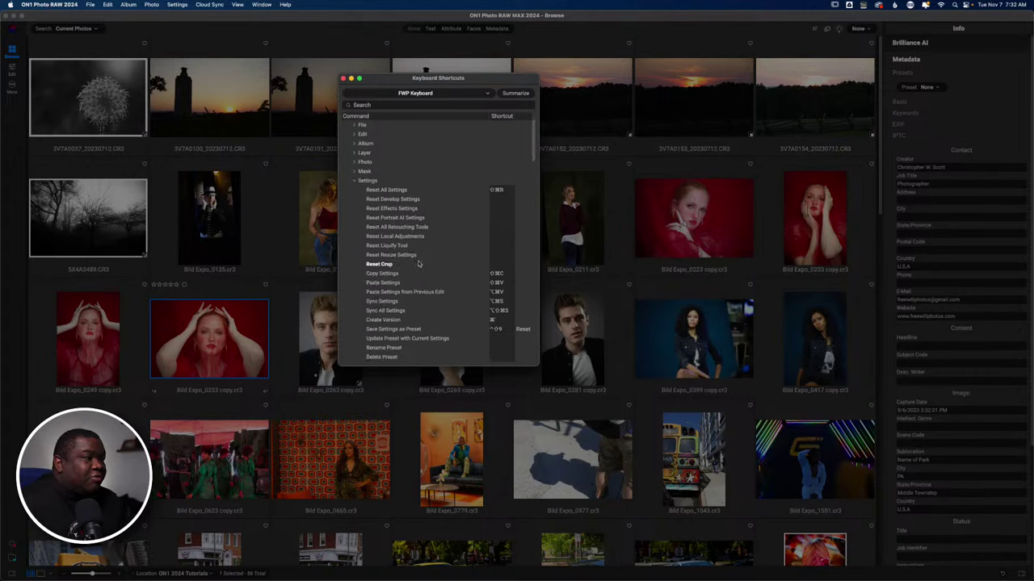
{"action": "scroll", "coordinate": [418, 264], "scroll_direction": "down", "scroll_amount": 1}
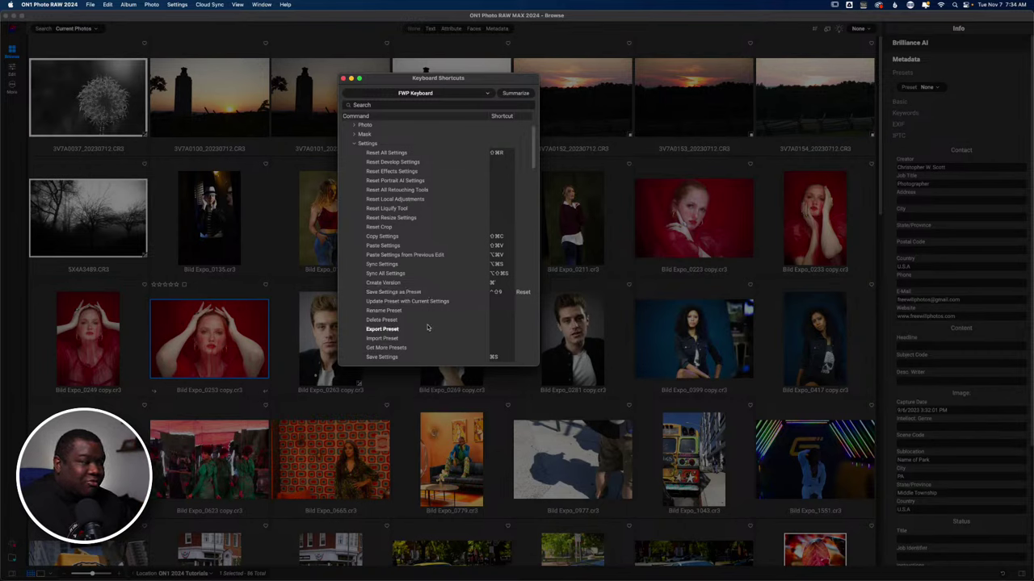
{"action": "scroll", "coordinate": [422, 307], "scroll_direction": "down", "scroll_amount": 1}
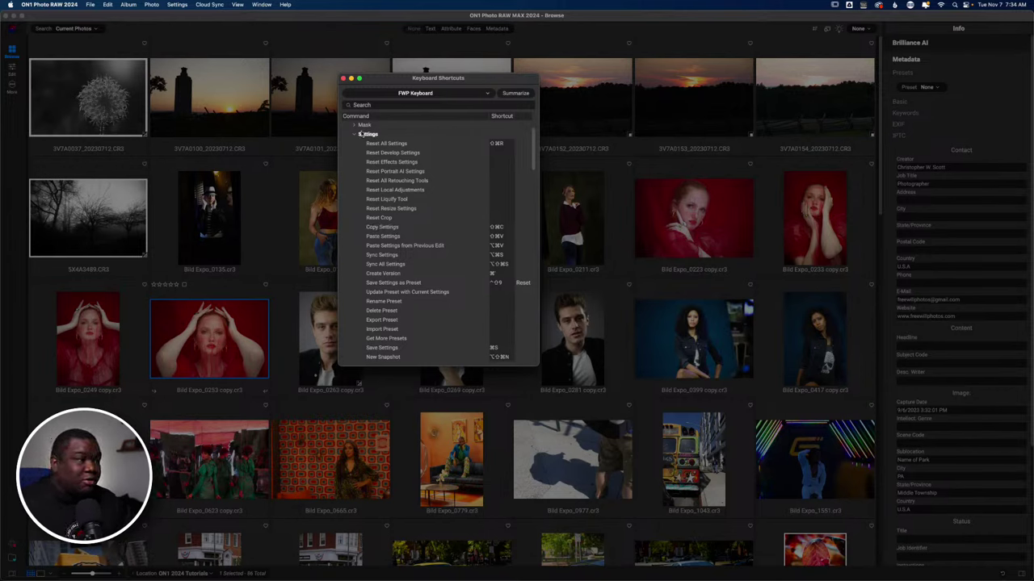
- Collapse Settings and review View shortcuts from Thumbnail View Options to the Preset Browser entries
{"action": "left_click", "coordinate": [354, 137]}
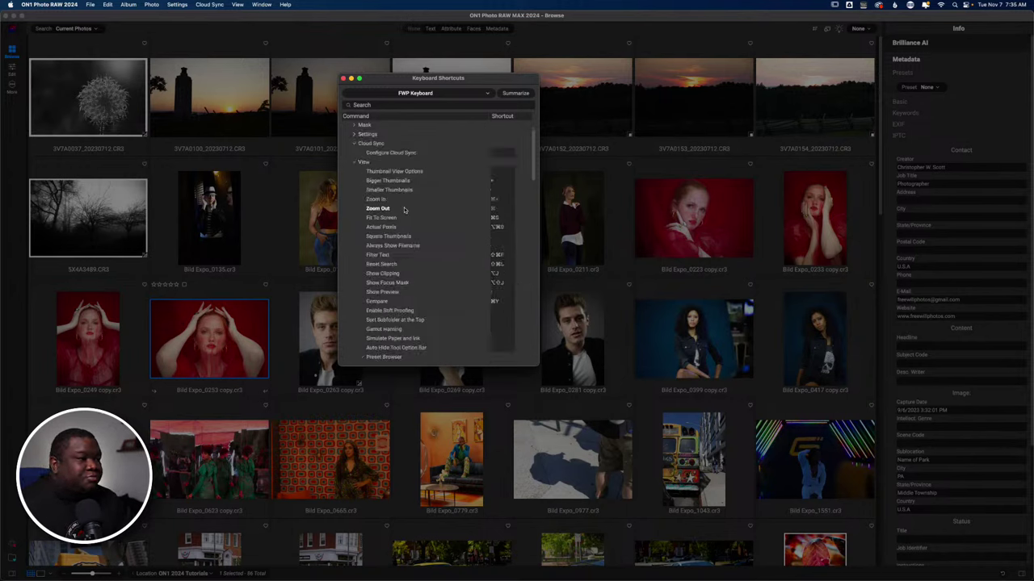
{"action": "scroll", "coordinate": [402, 206], "scroll_direction": "down", "scroll_amount": 1}
{"action": "scroll", "coordinate": [402, 207], "scroll_direction": "down", "scroll_amount": 1}
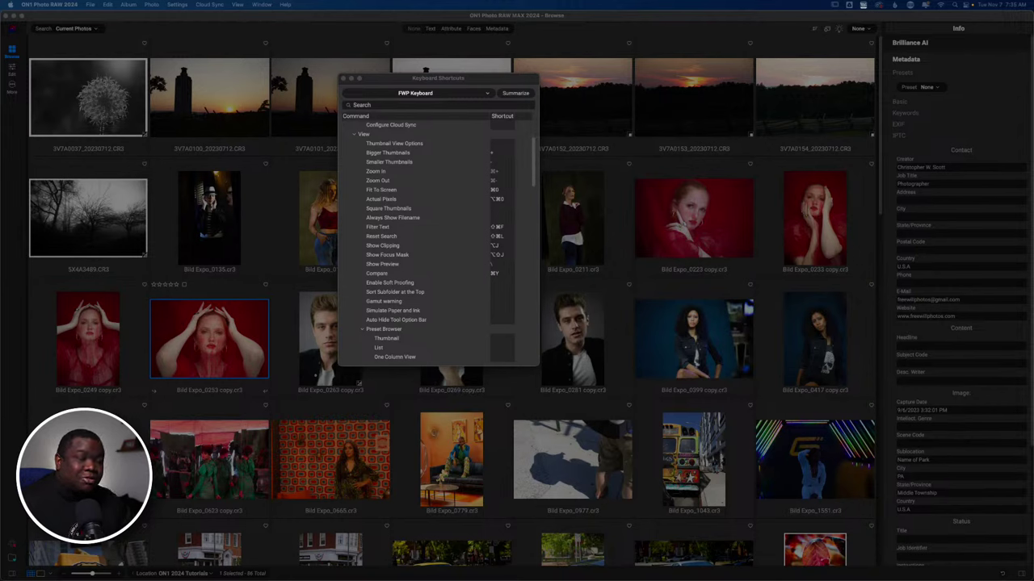
{"action": "scroll", "coordinate": [436, 243], "scroll_direction": "down", "scroll_amount": 1}
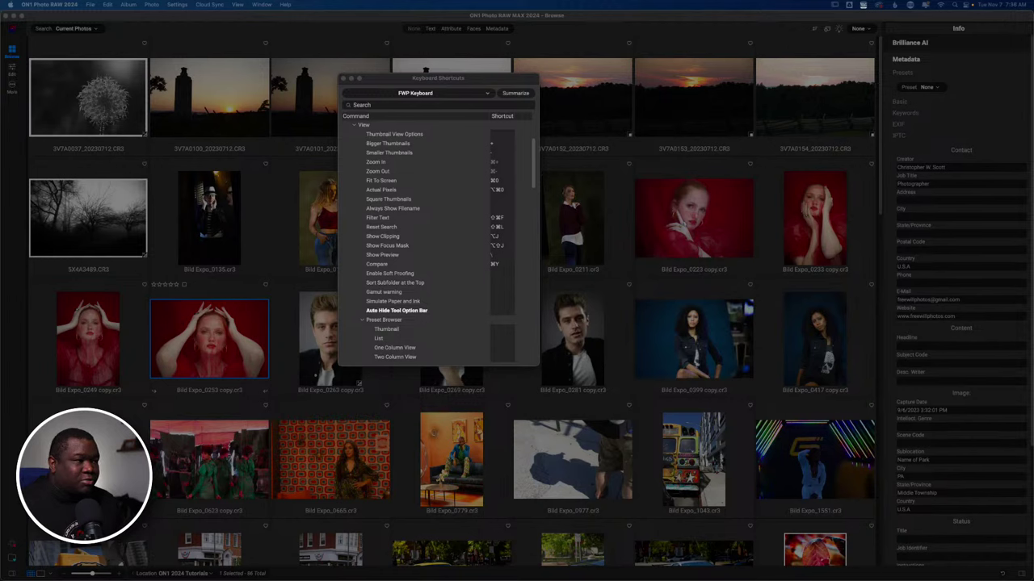
- Collapse View and review the Window menu shortcuts down to Quick Slideshow
{"action": "left_click", "coordinate": [354, 125]}
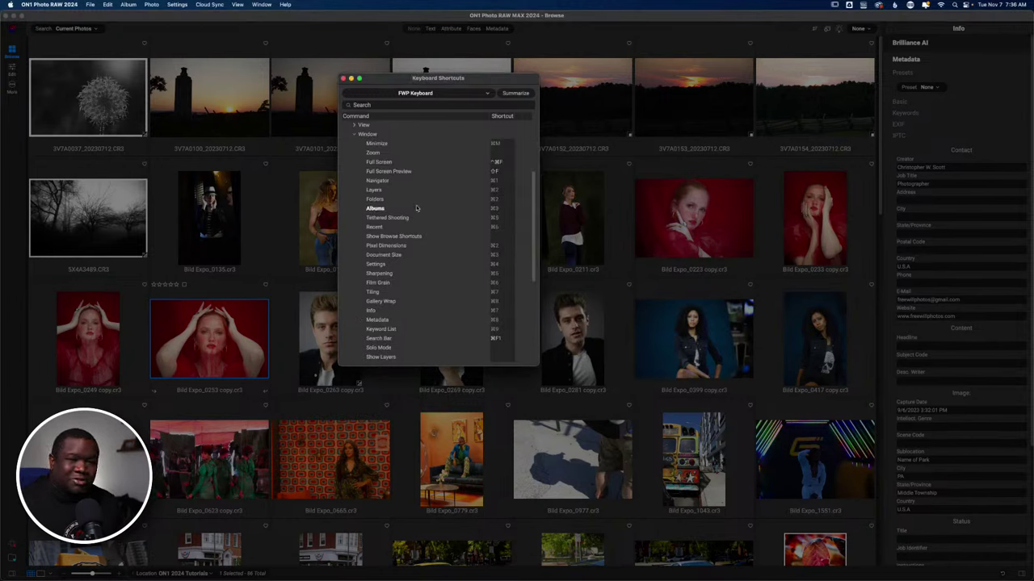
{"action": "scroll", "coordinate": [417, 208], "scroll_direction": "down", "scroll_amount": 1}
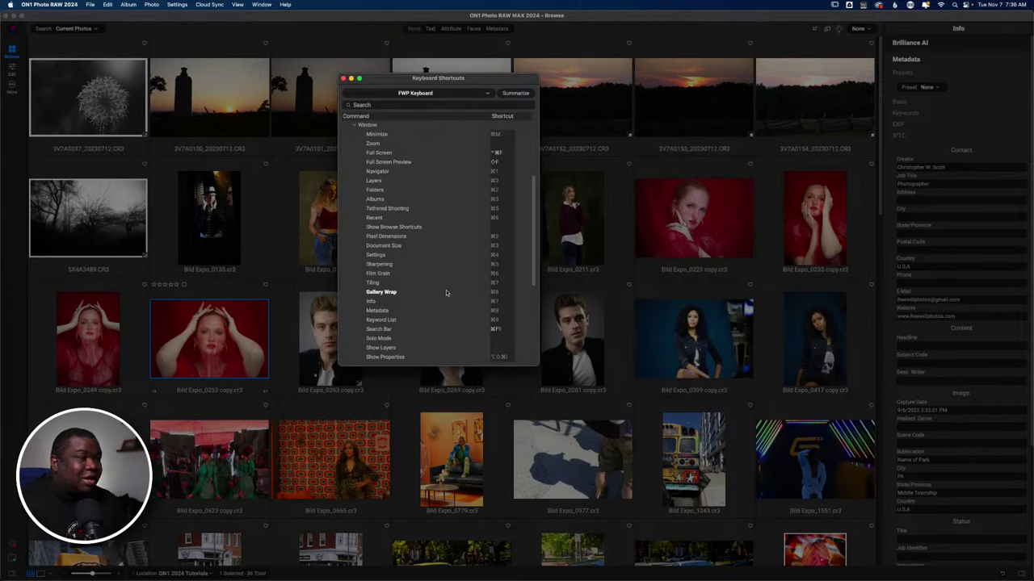
{"action": "scroll", "coordinate": [434, 215], "scroll_direction": "down", "scroll_amount": 2}
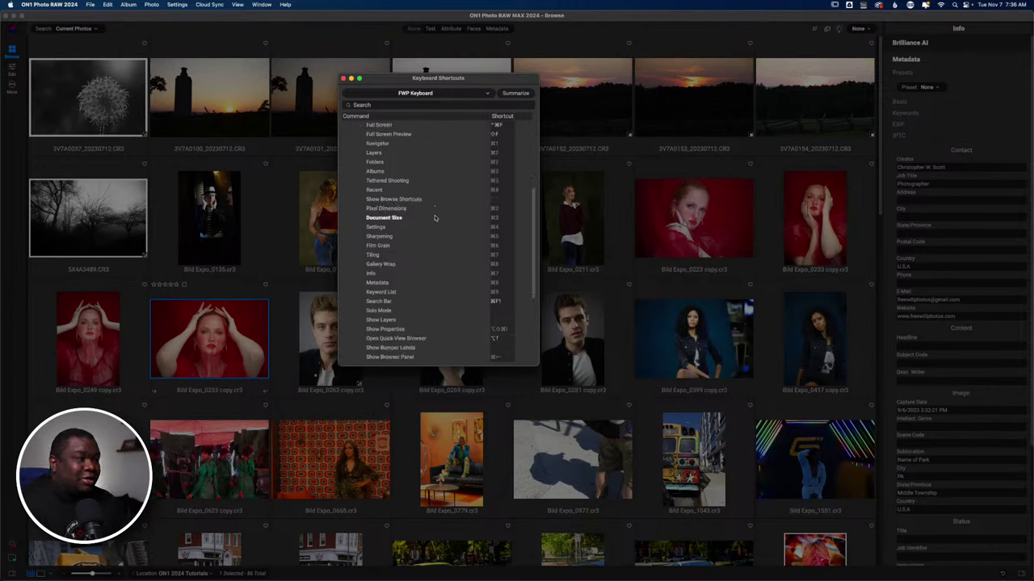
{"action": "scroll", "coordinate": [435, 215], "scroll_direction": "up", "scroll_amount": 2}
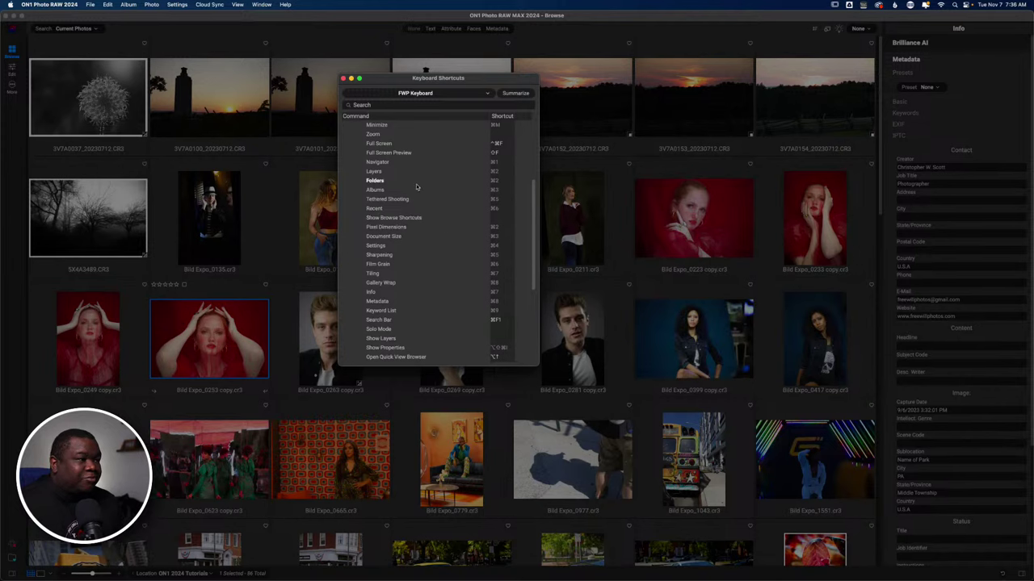
{"action": "scroll", "coordinate": [440, 296], "scroll_direction": "down", "scroll_amount": 10}
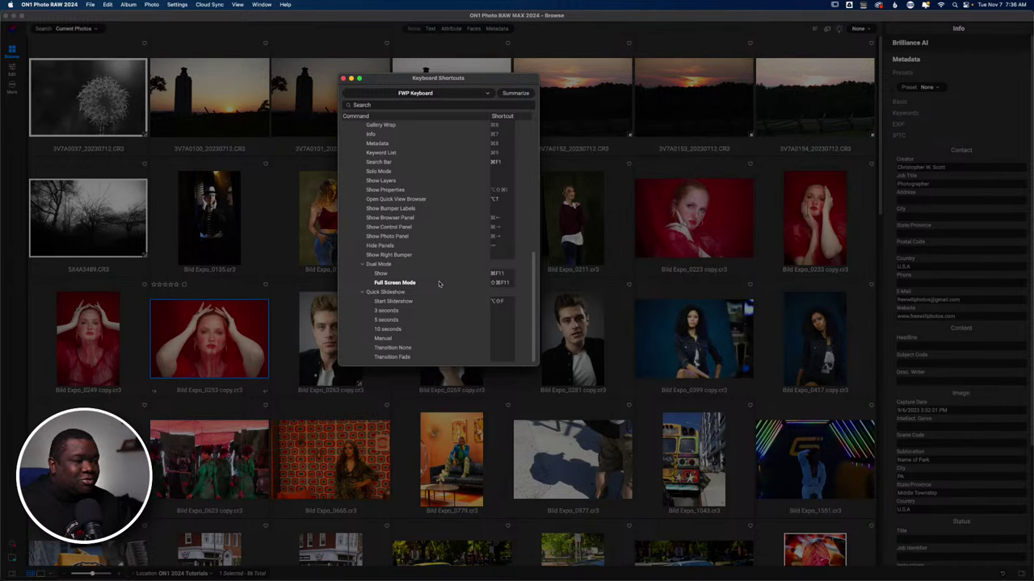
{"action": "scroll", "coordinate": [439, 284], "scroll_direction": "up", "scroll_amount": 15}
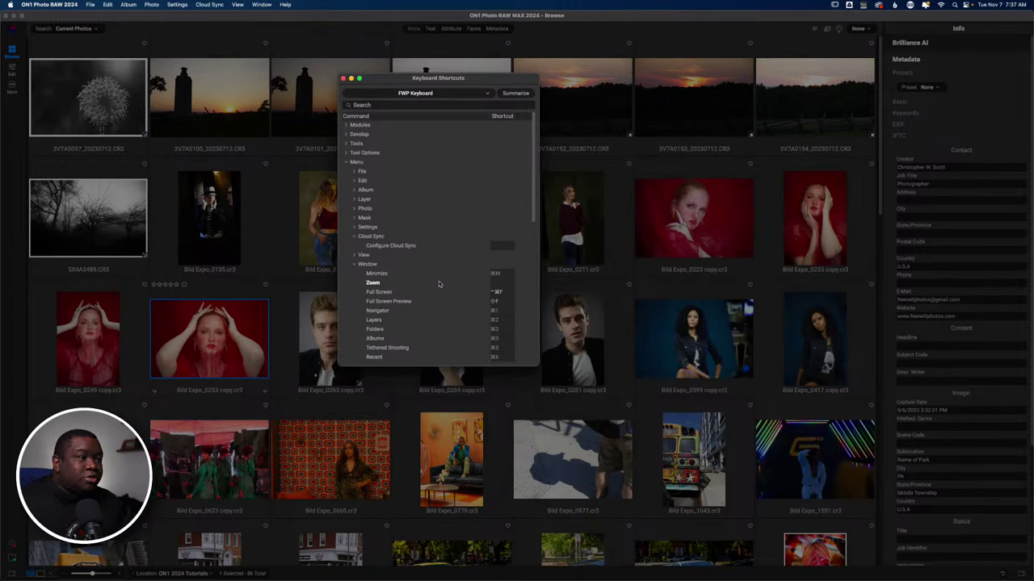
- Collapse the Menu group and keep FWP Keyboard as the shortcut set without saving a new style
{"action": "left_click", "coordinate": [345, 162]}
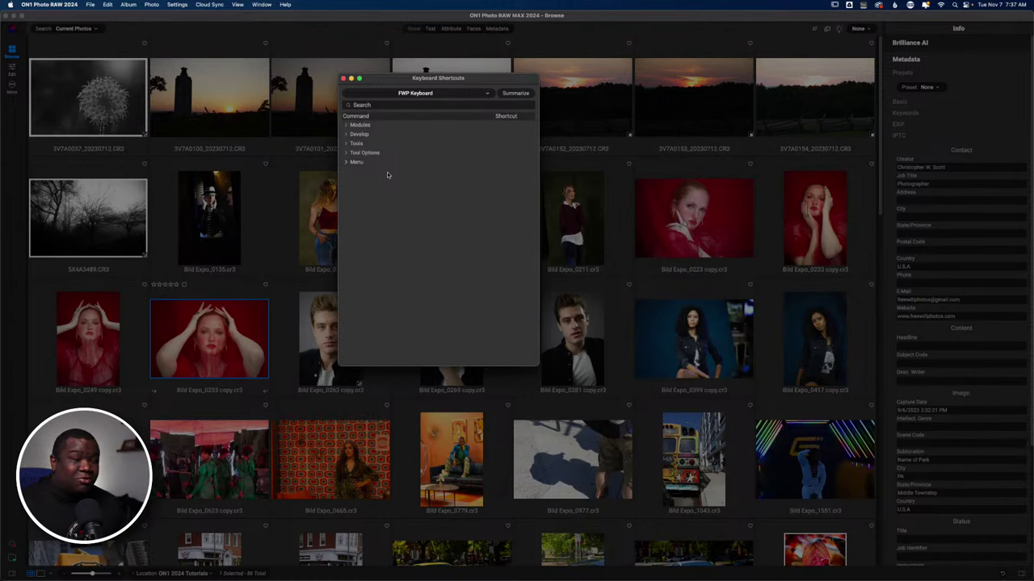
{"action": "left_click", "coordinate": [487, 95]}
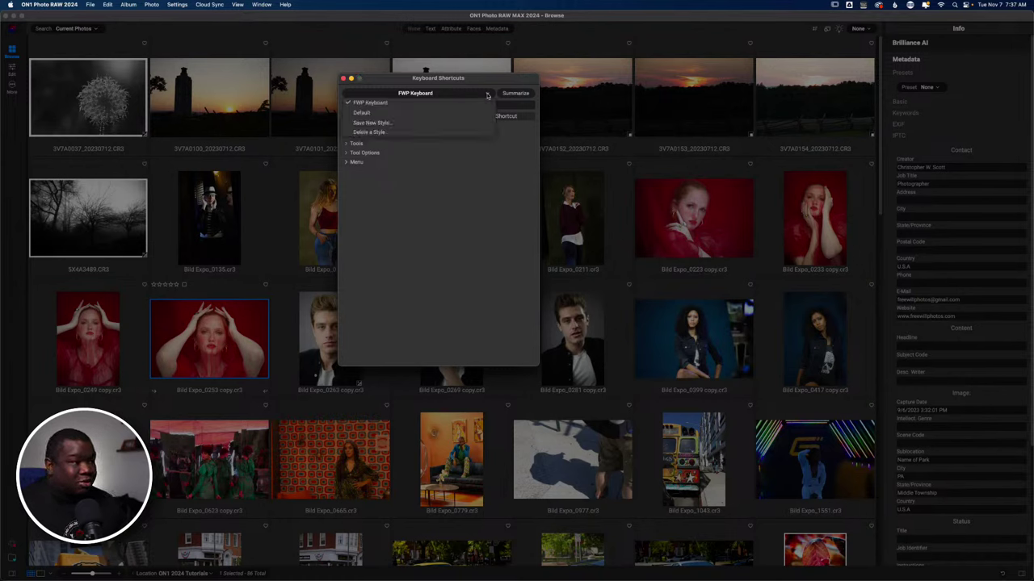
{"action": "left_click", "coordinate": [386, 124]}
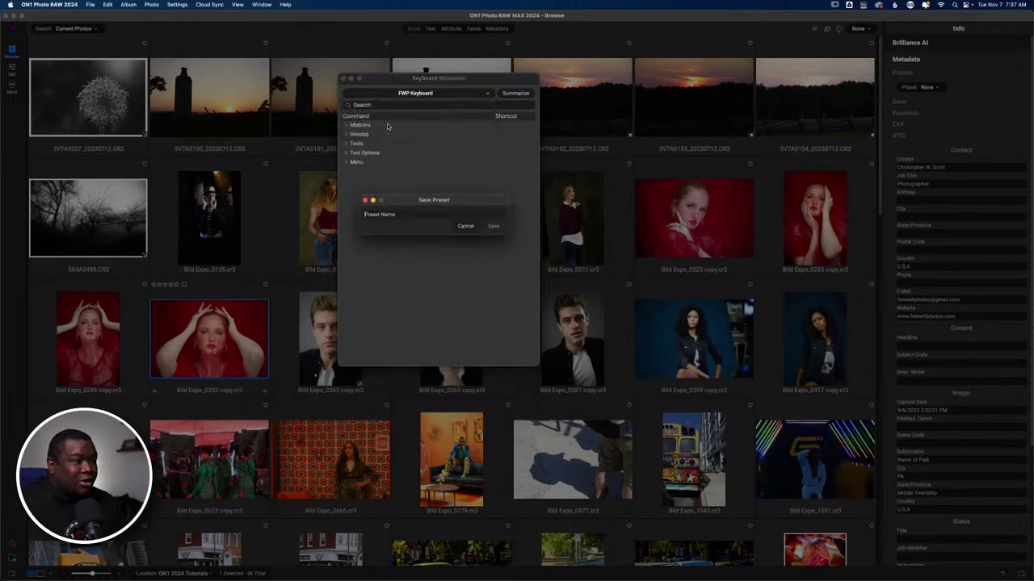
{"action": "left_click", "coordinate": [465, 226]}
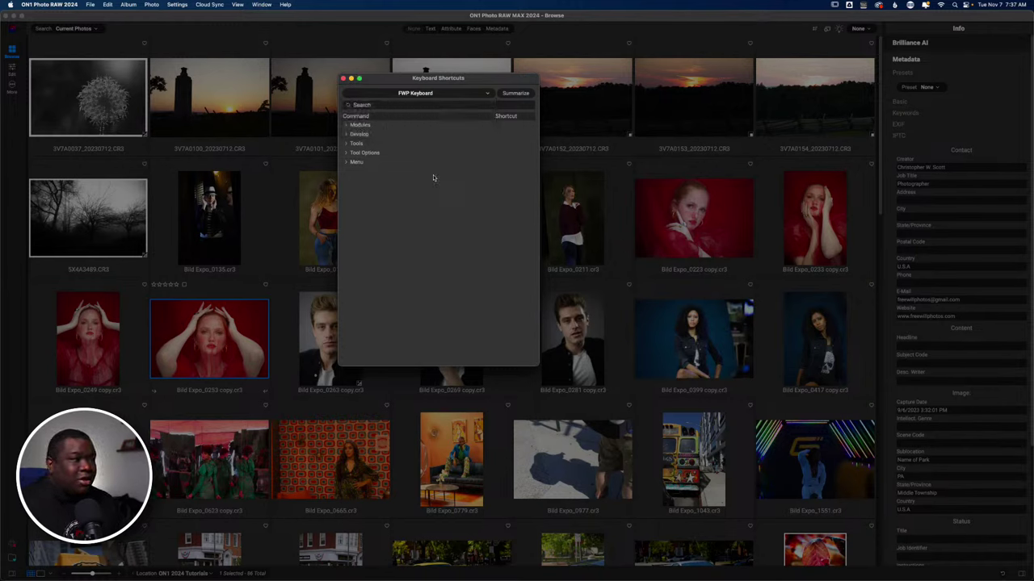
{"action": "left_click", "coordinate": [469, 95]}
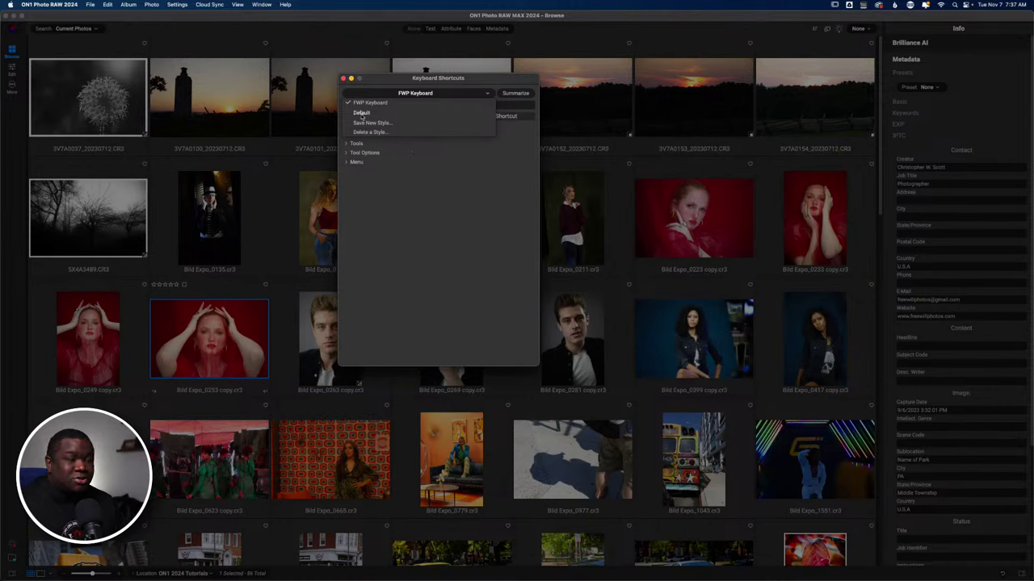
{"action": "left_click", "coordinate": [441, 172]}
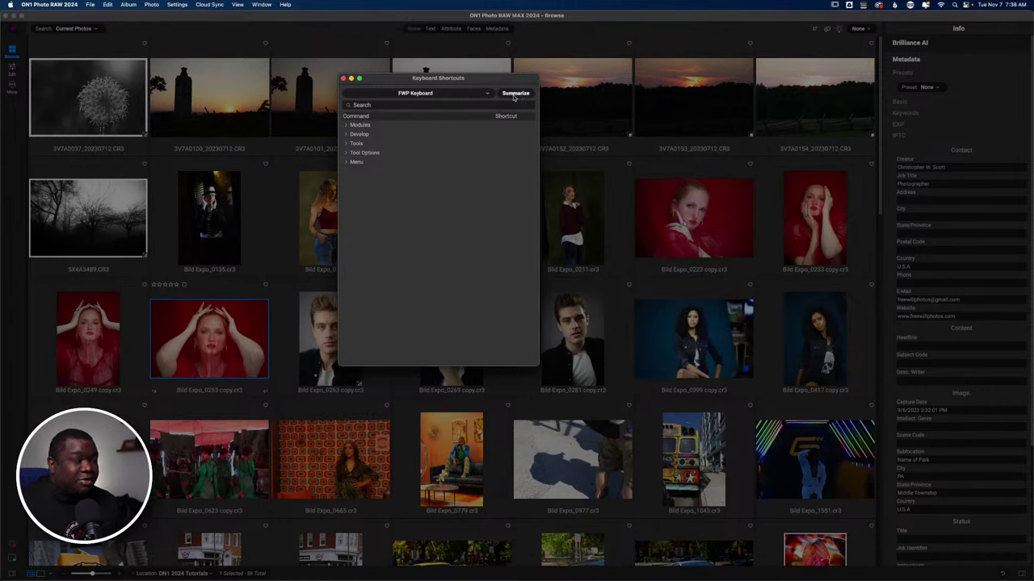
- Close the Keyboard Shortcuts dialog without saving a summary and minimize ON1 to the Dock
{"action": "left_click", "coordinate": [514, 96]}
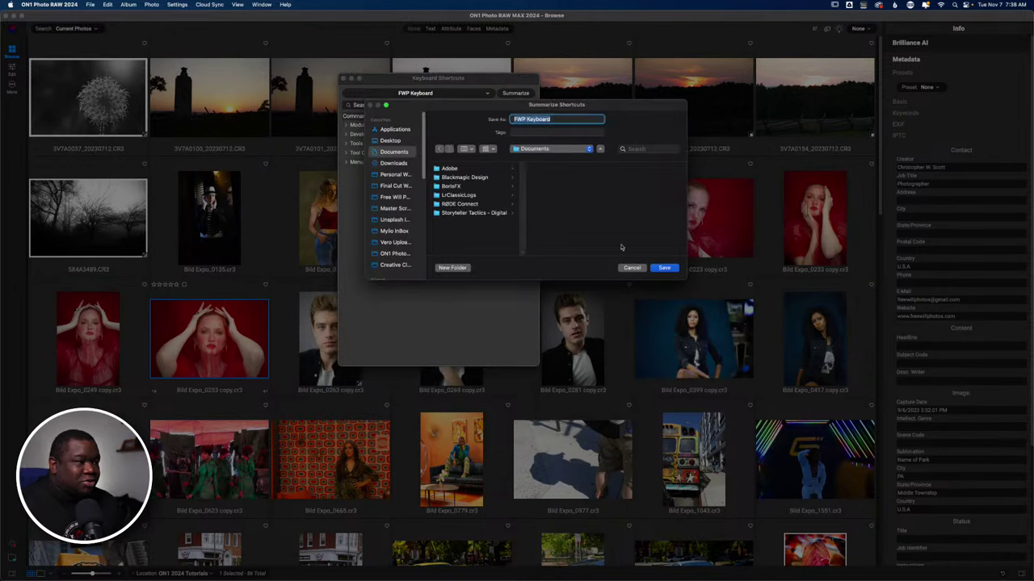
{"action": "left_click", "coordinate": [631, 269]}
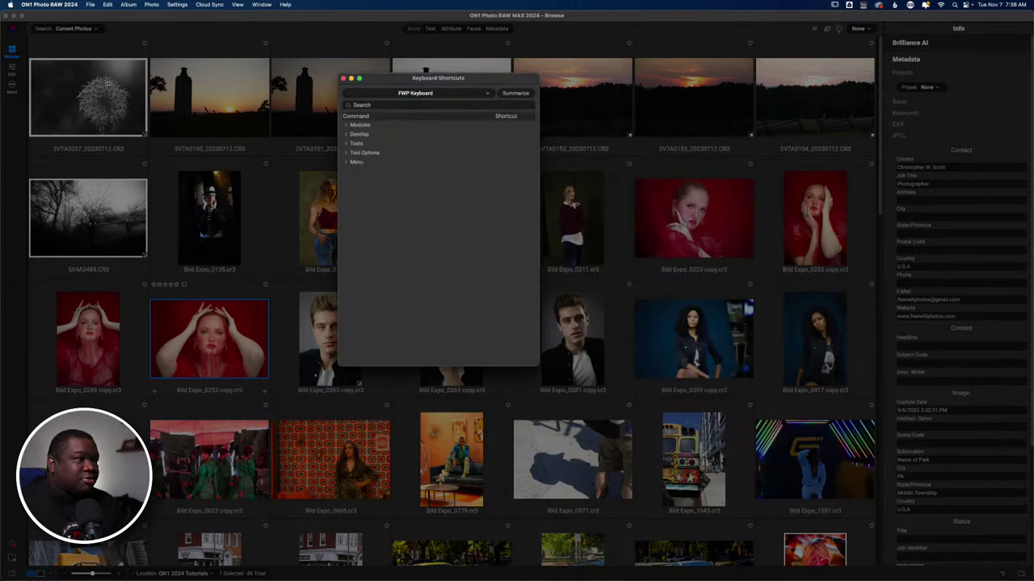
{"action": "left_click", "coordinate": [343, 78]}
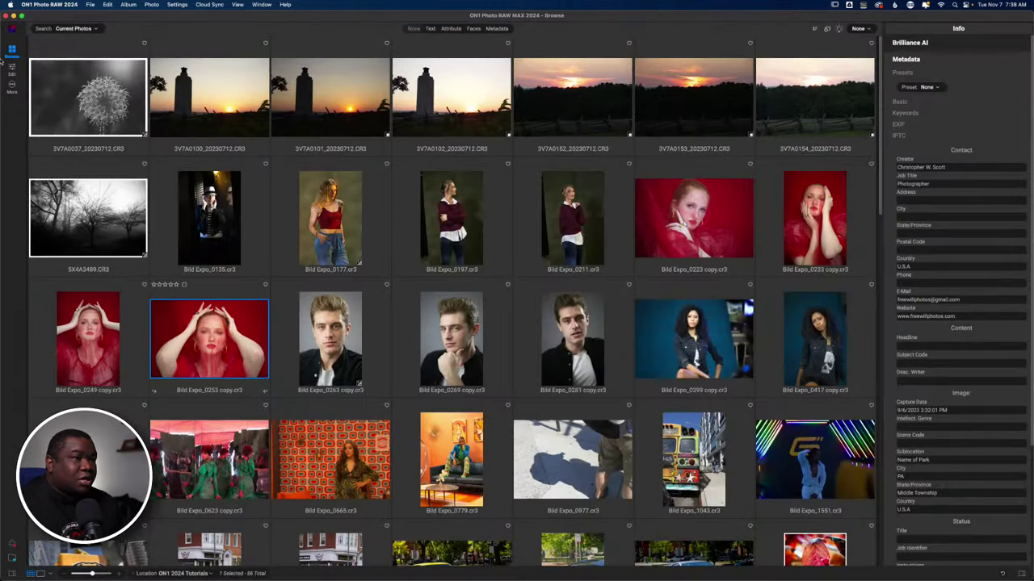
{"action": "left_click", "coordinate": [11, 15]}
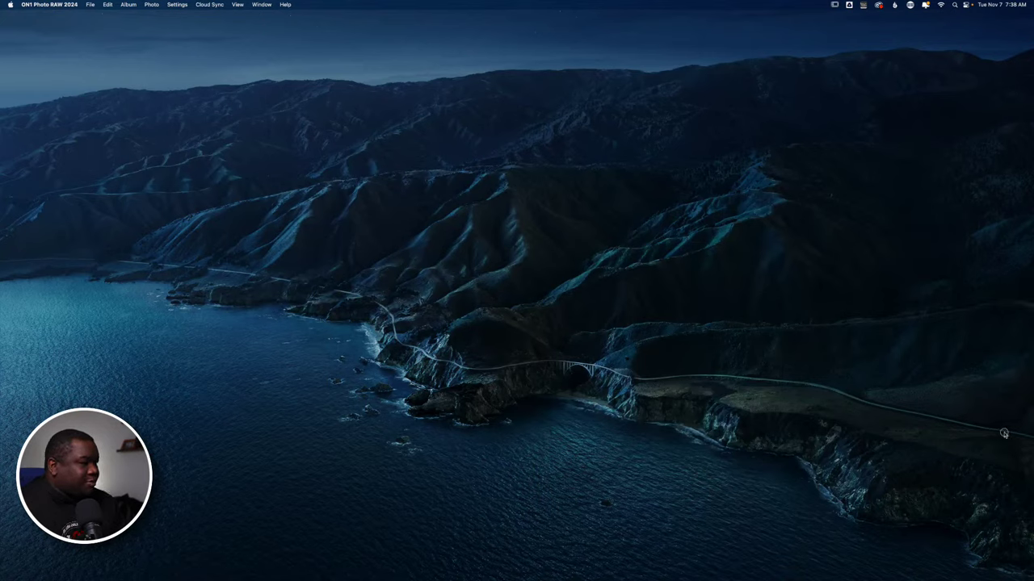
- Switch to Chrome to display the FWP Keyboard Shortcuts.html shortcut table
{"action": "key", "text": "super+Tab"}
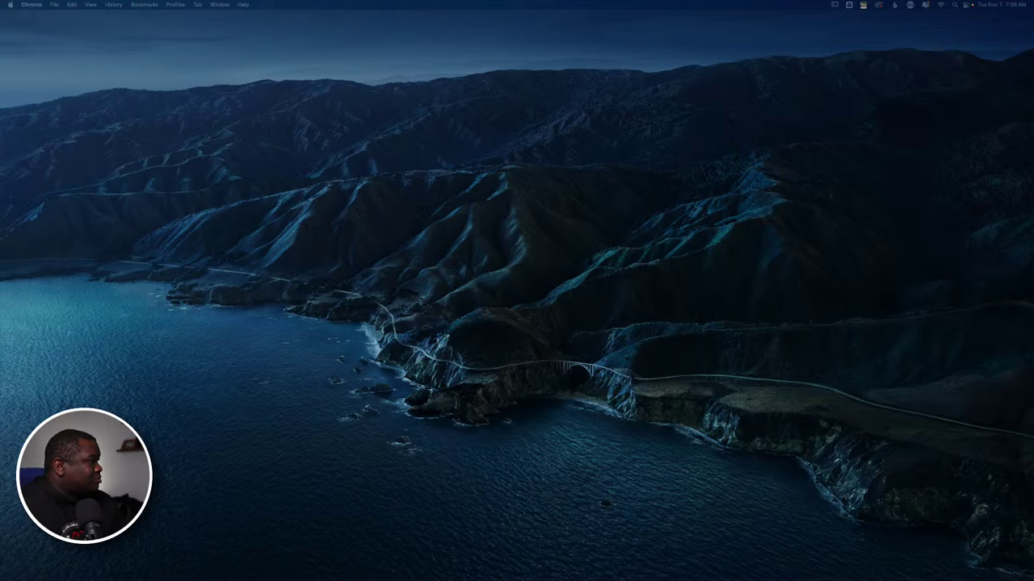
{"action": "key", "text": "F11"}
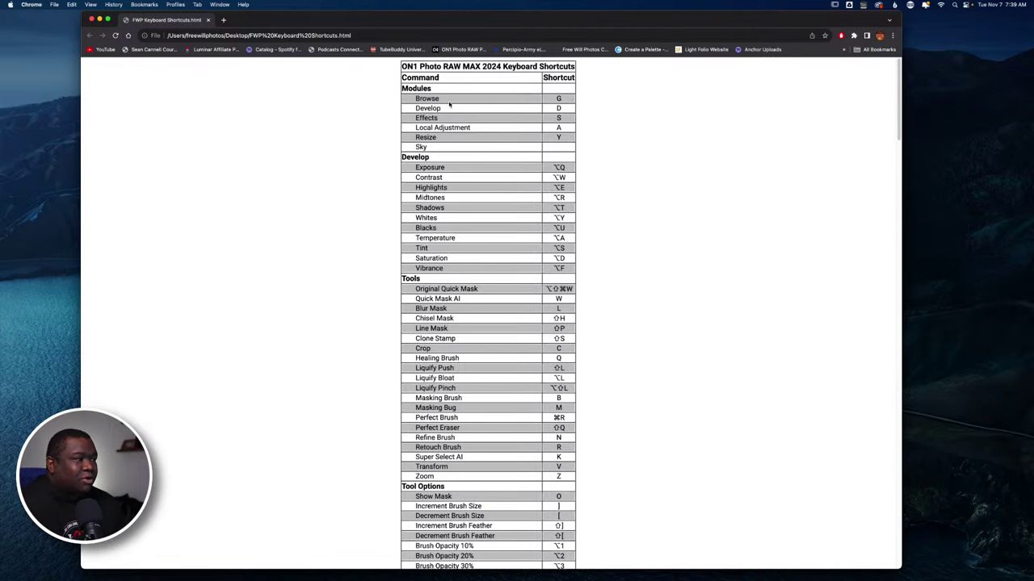
- Scroll through the FWP Keyboard Shortcuts table from Modules down to Window, Dual Mode and Quick Slideshow
{"action": "scroll", "coordinate": [449, 103], "scroll_direction": "down", "scroll_amount": 3}
{"action": "scroll", "coordinate": [450, 104], "scroll_direction": "down", "scroll_amount": 3}
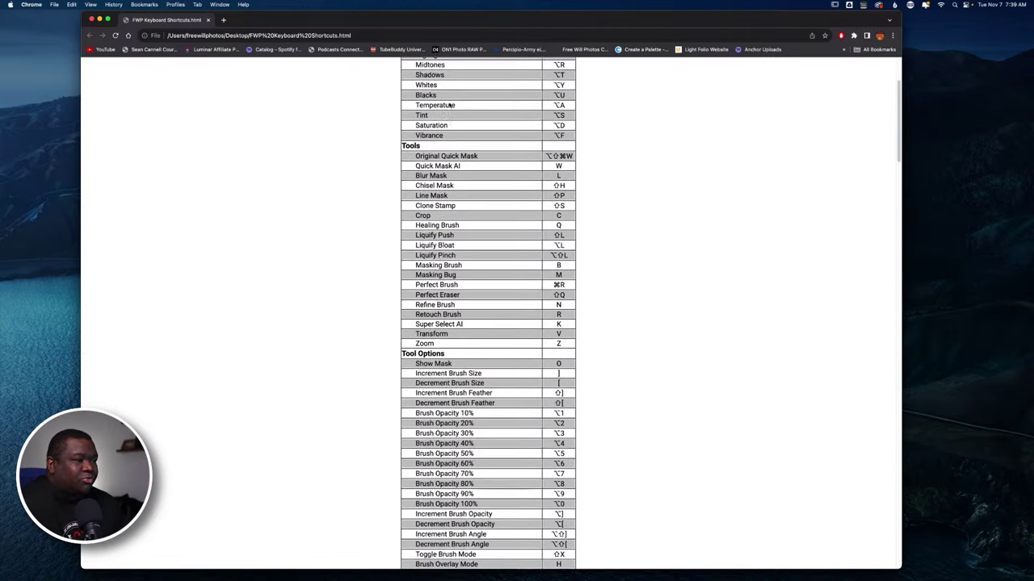
{"action": "scroll", "coordinate": [450, 105], "scroll_direction": "down", "scroll_amount": 4}
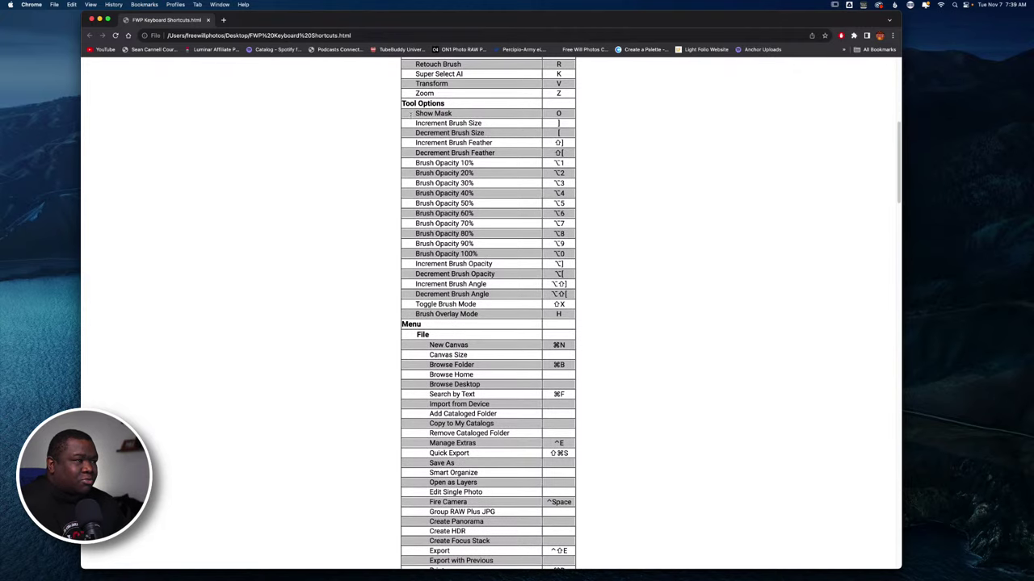
{"action": "scroll", "coordinate": [443, 355], "scroll_direction": "down", "scroll_amount": 1}
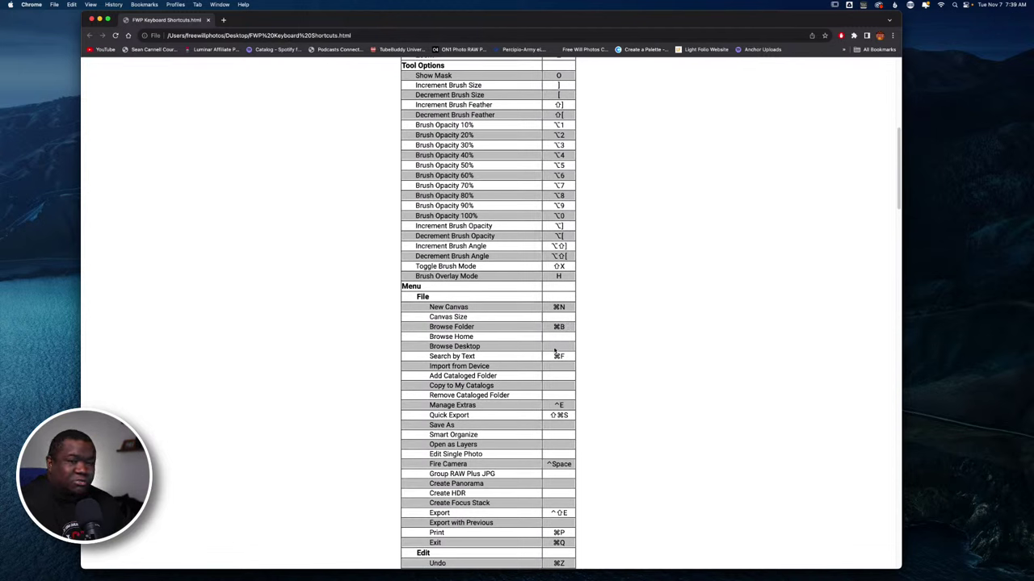
{"action": "scroll", "coordinate": [525, 392], "scroll_direction": "down", "scroll_amount": 11}
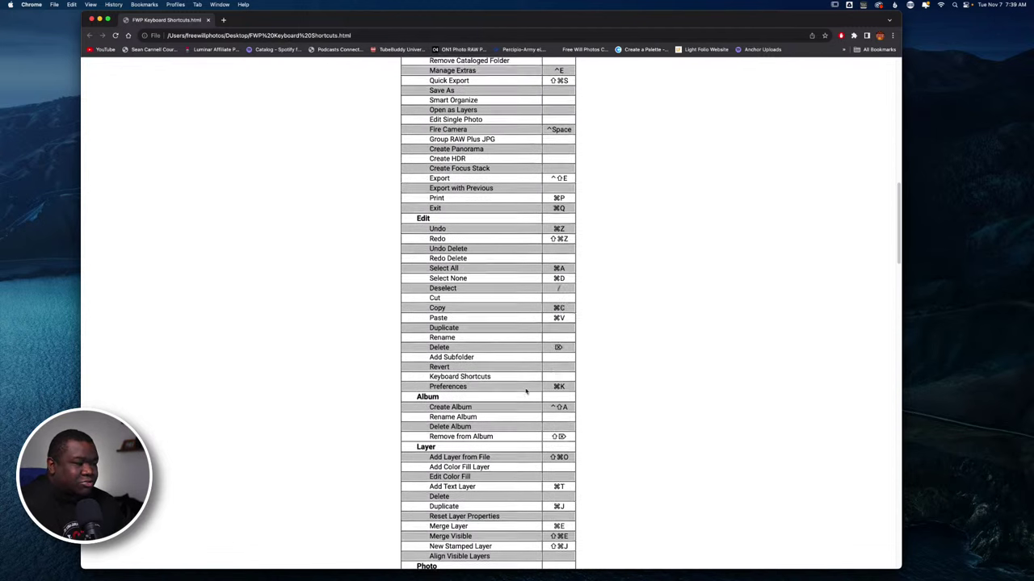
{"action": "scroll", "coordinate": [526, 392], "scroll_direction": "down", "scroll_amount": 5}
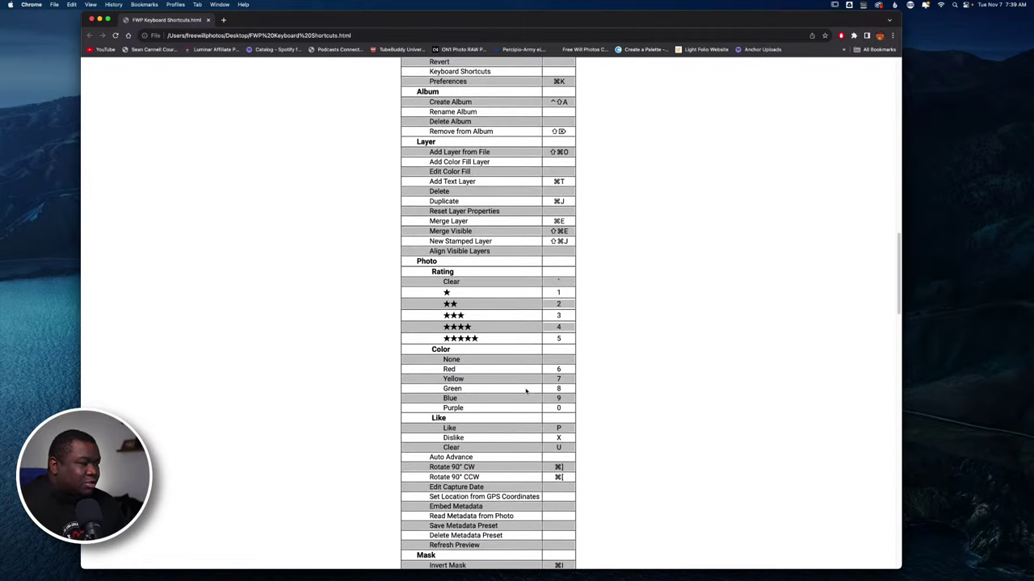
{"action": "scroll", "coordinate": [526, 391], "scroll_direction": "down", "scroll_amount": 1}
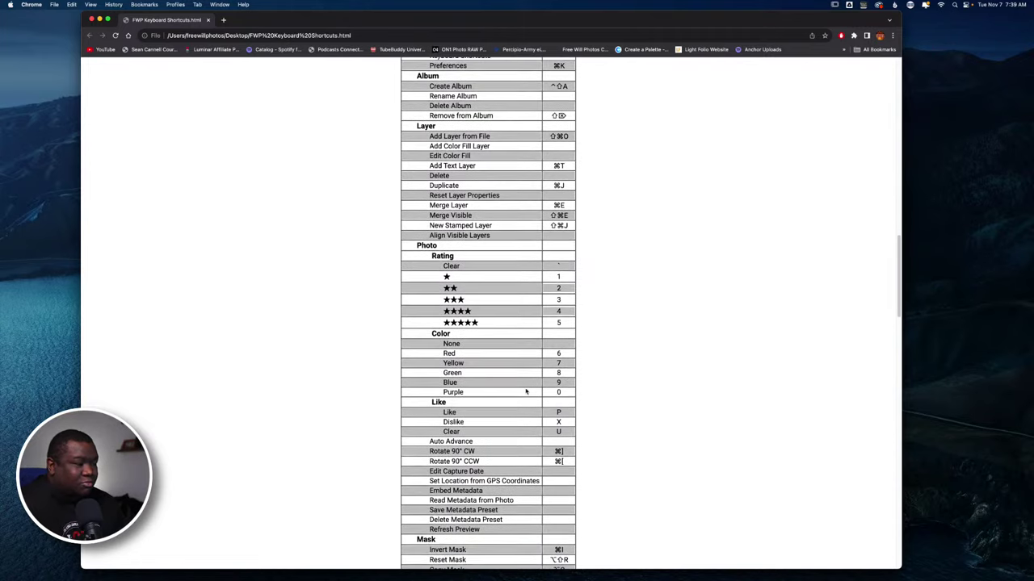
{"action": "scroll", "coordinate": [525, 392], "scroll_direction": "down", "scroll_amount": 6}
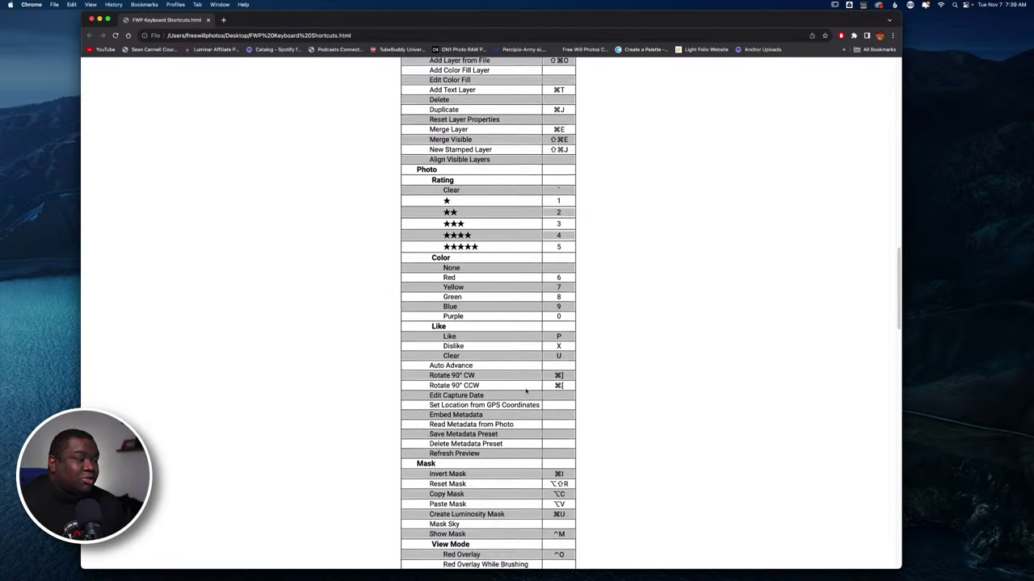
{"action": "scroll", "coordinate": [525, 392], "scroll_direction": "down", "scroll_amount": 6}
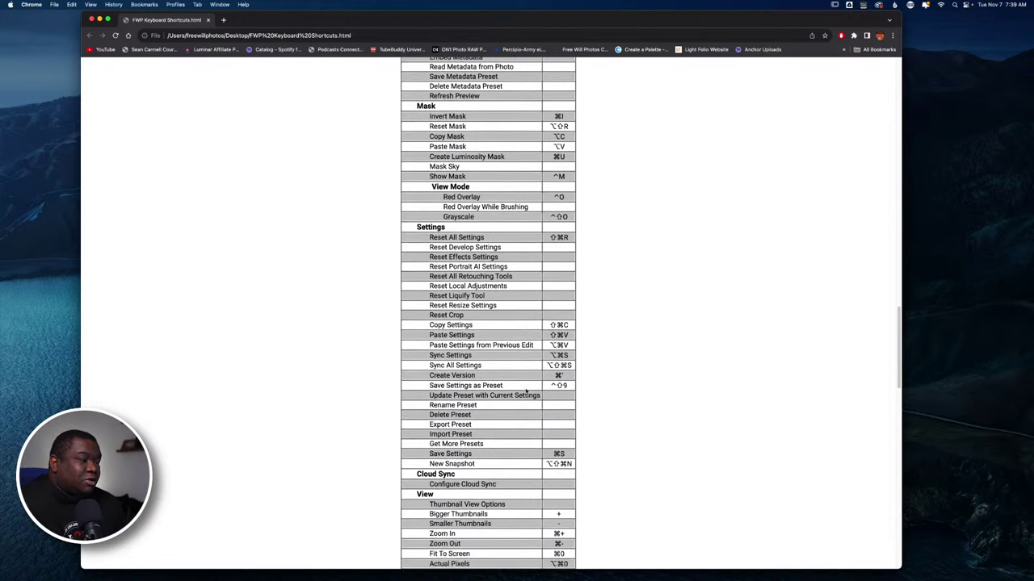
{"action": "scroll", "coordinate": [526, 392], "scroll_direction": "down", "scroll_amount": 6}
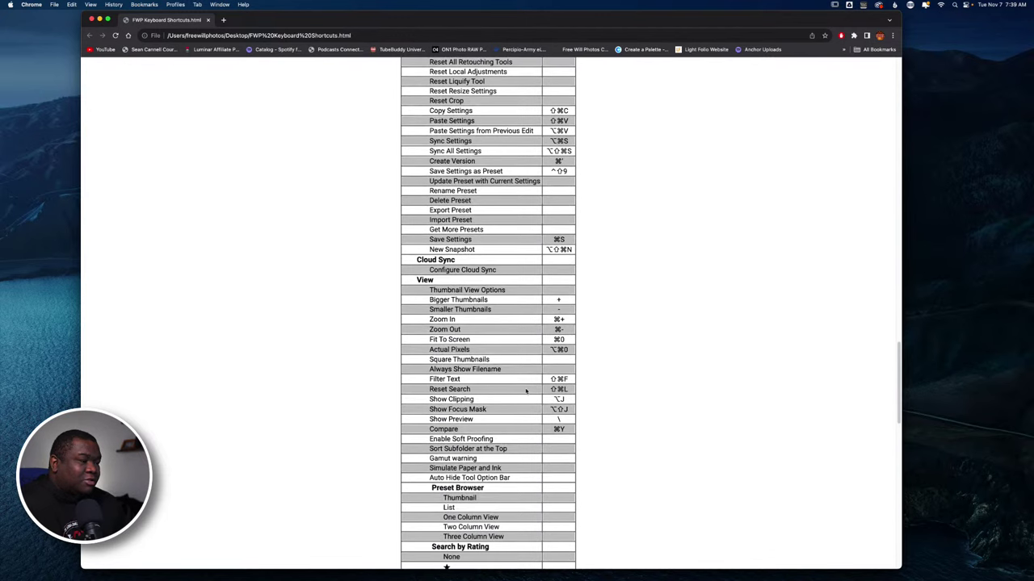
{"action": "scroll", "coordinate": [526, 392], "scroll_direction": "down", "scroll_amount": 11}
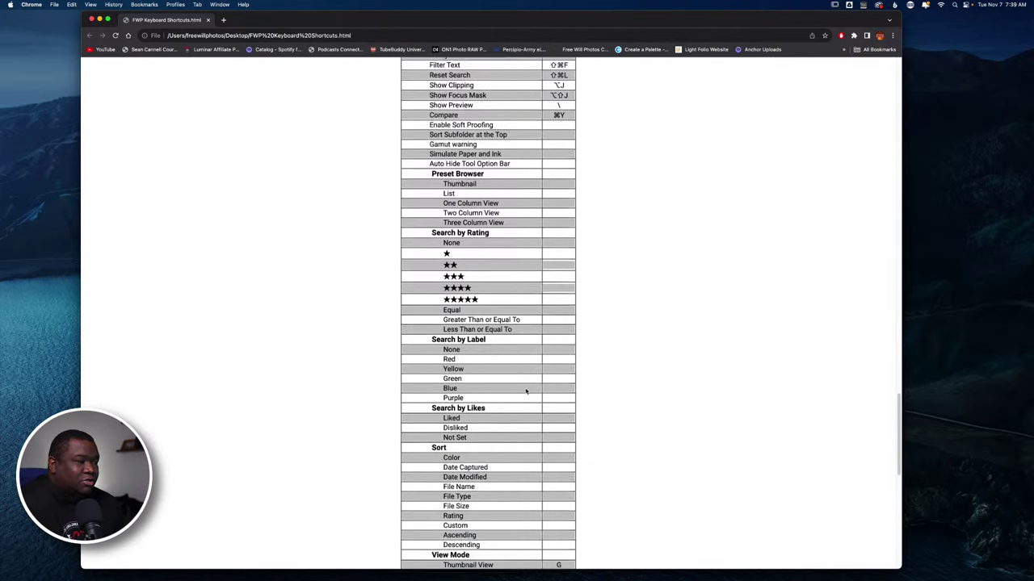
{"action": "scroll", "coordinate": [526, 392], "scroll_direction": "down", "scroll_amount": 4}
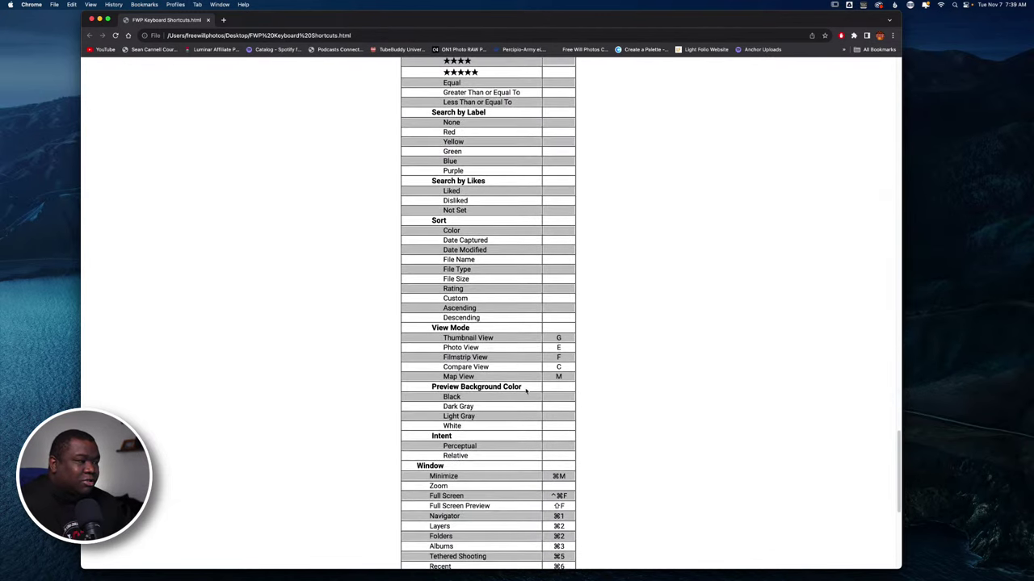
{"action": "scroll", "coordinate": [526, 391], "scroll_direction": "down", "scroll_amount": 7}
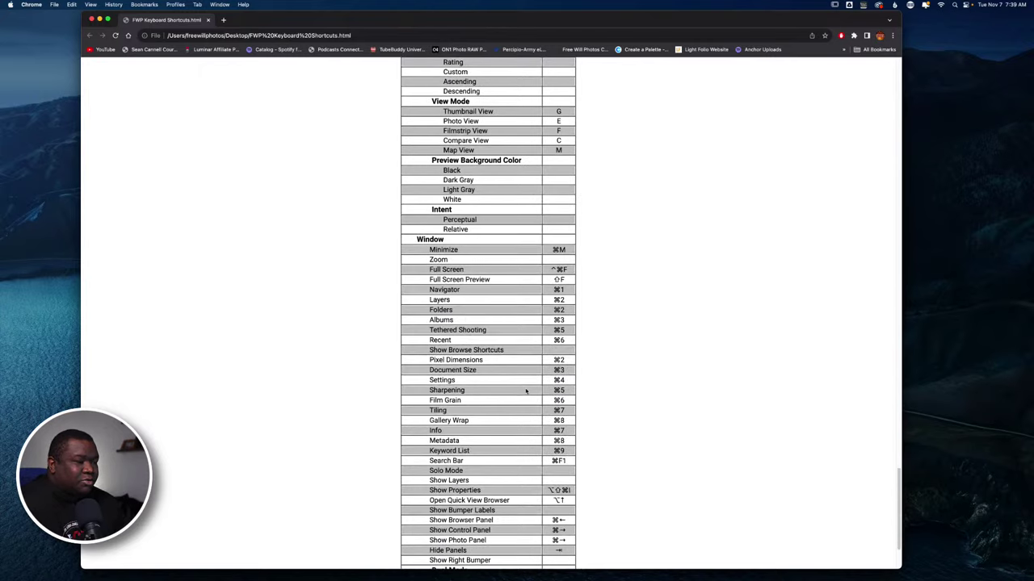
{"action": "scroll", "coordinate": [525, 391], "scroll_direction": "down", "scroll_amount": 3}
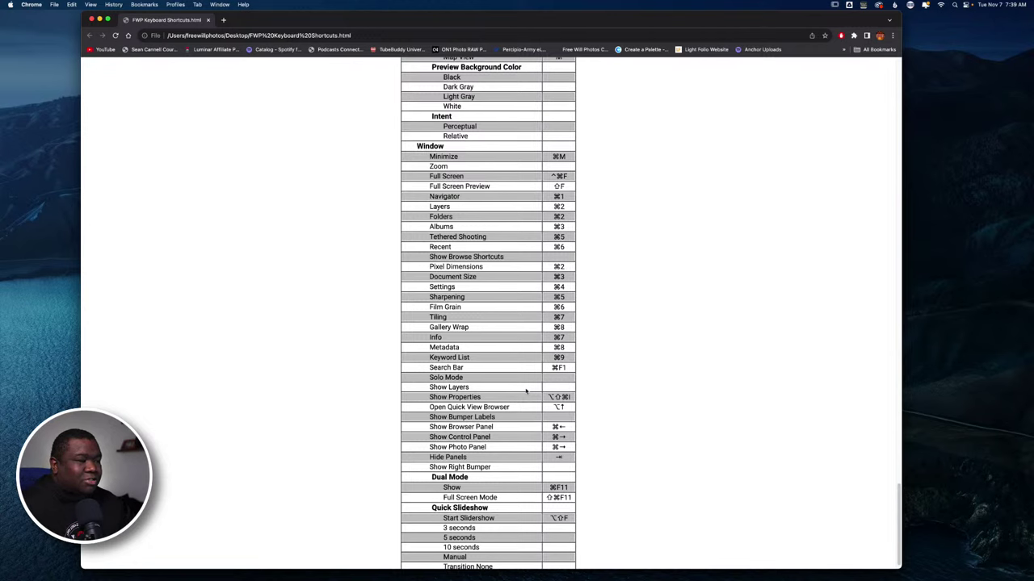
{"action": "scroll", "coordinate": [526, 392], "scroll_direction": "down", "scroll_amount": 1}
{"action": "scroll", "coordinate": [526, 392], "scroll_direction": "up", "scroll_amount": 20}
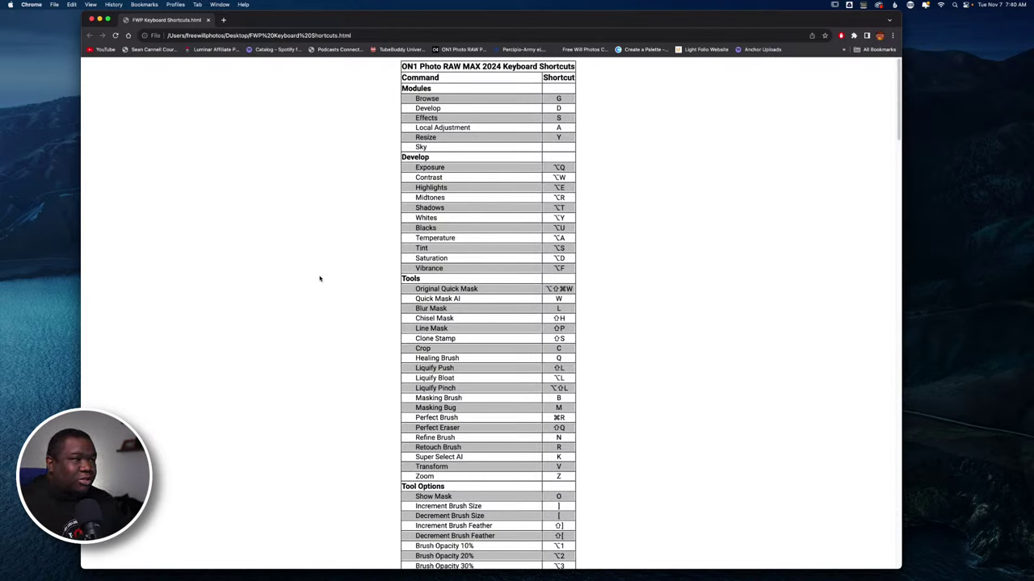
- Close the Chrome shortcuts page and restore the minimized ON1 Photo RAW MAX 2024 Browse window from the Dock
{"action": "left_click", "coordinate": [92, 19]}
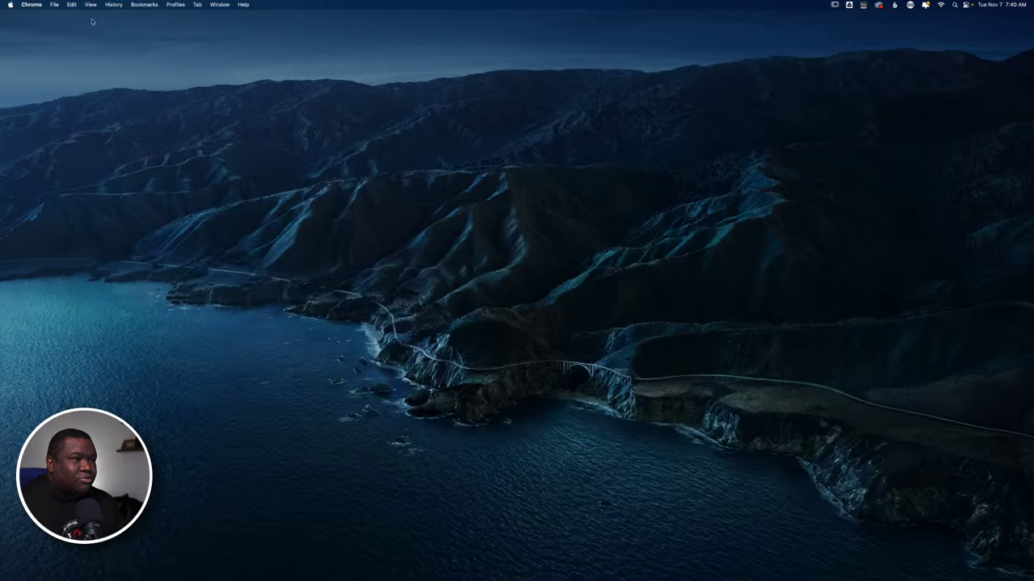
{"action": "mouse_move", "coordinate": [658, 572]}
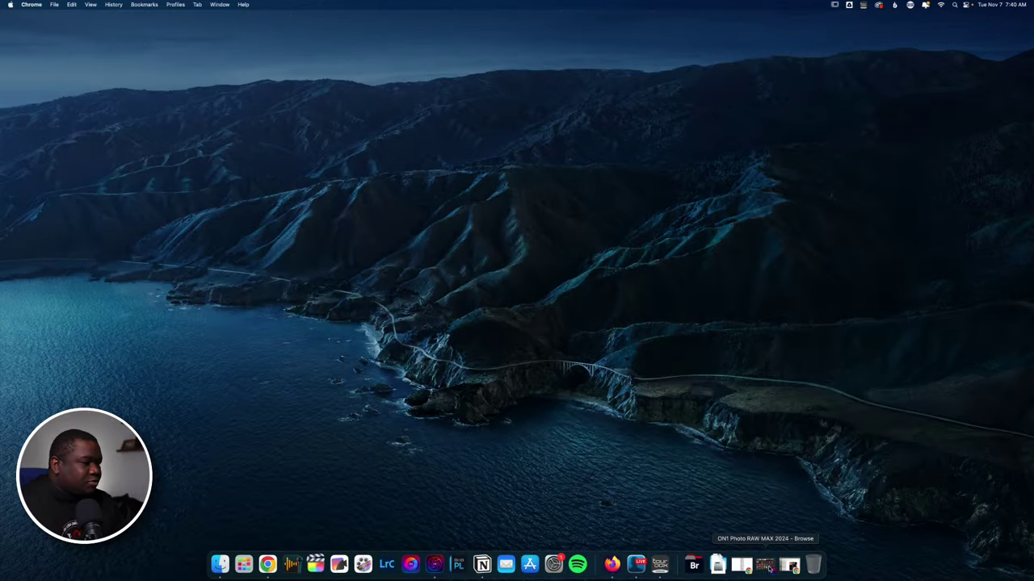
{"action": "left_click", "coordinate": [765, 565]}
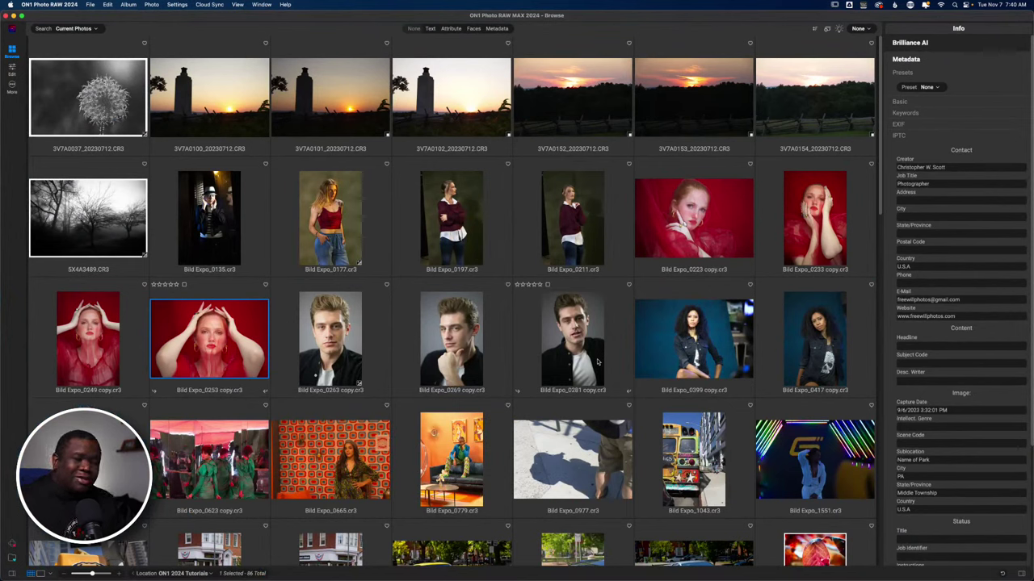